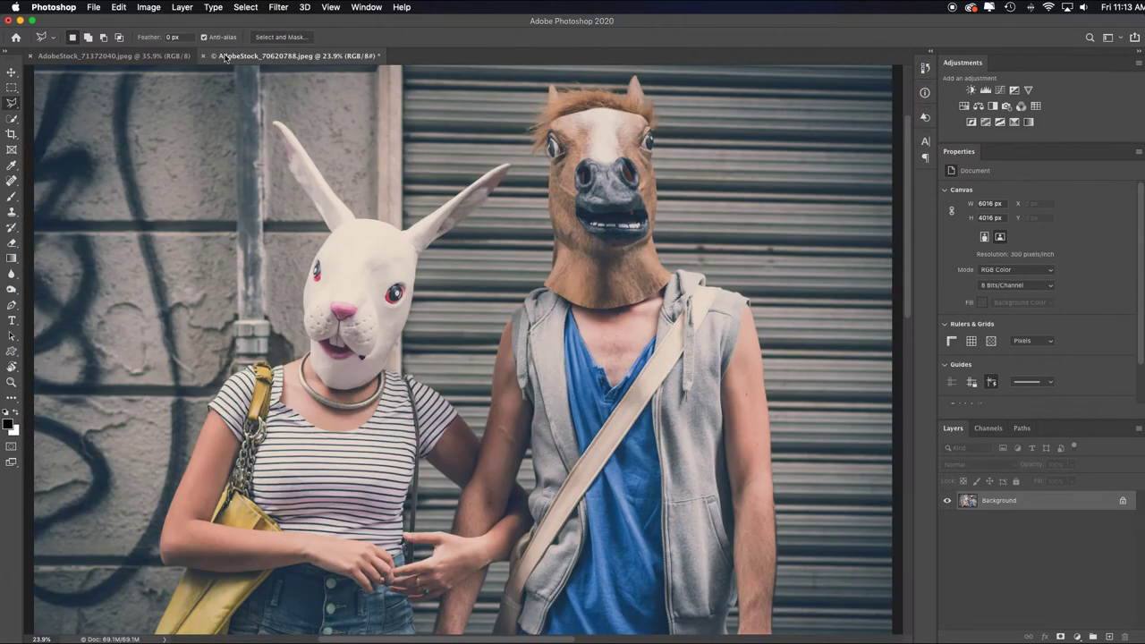
Switch to the Quick Selection tool and use Select Subject to select both masked people.
{"action": "left_click", "coordinate": [13, 119]}
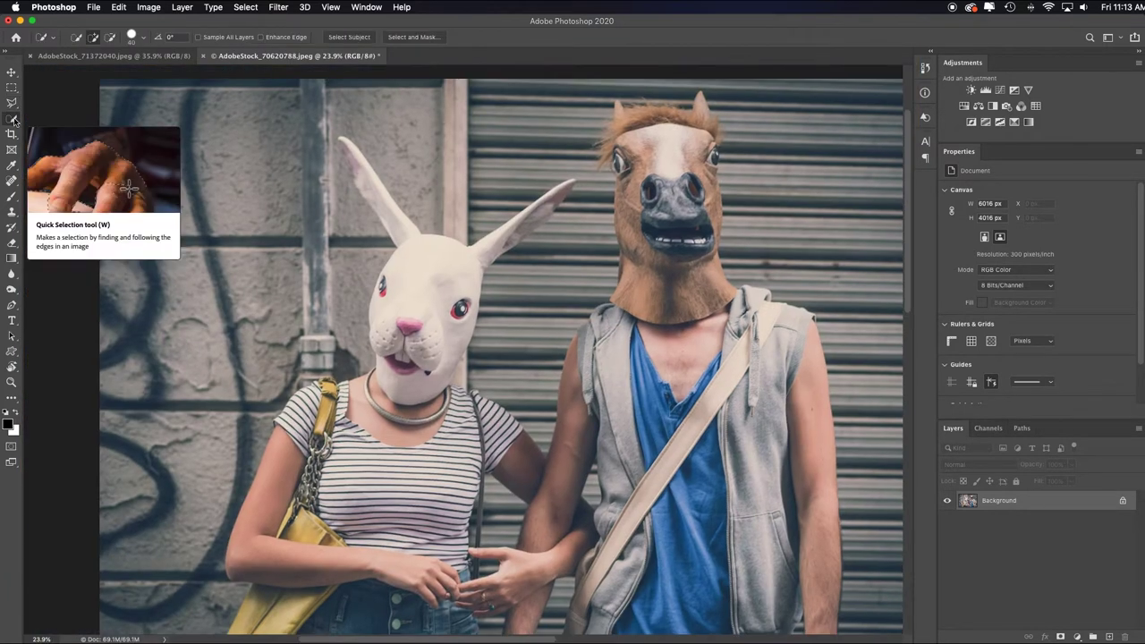
{"action": "left_click", "coordinate": [364, 41]}
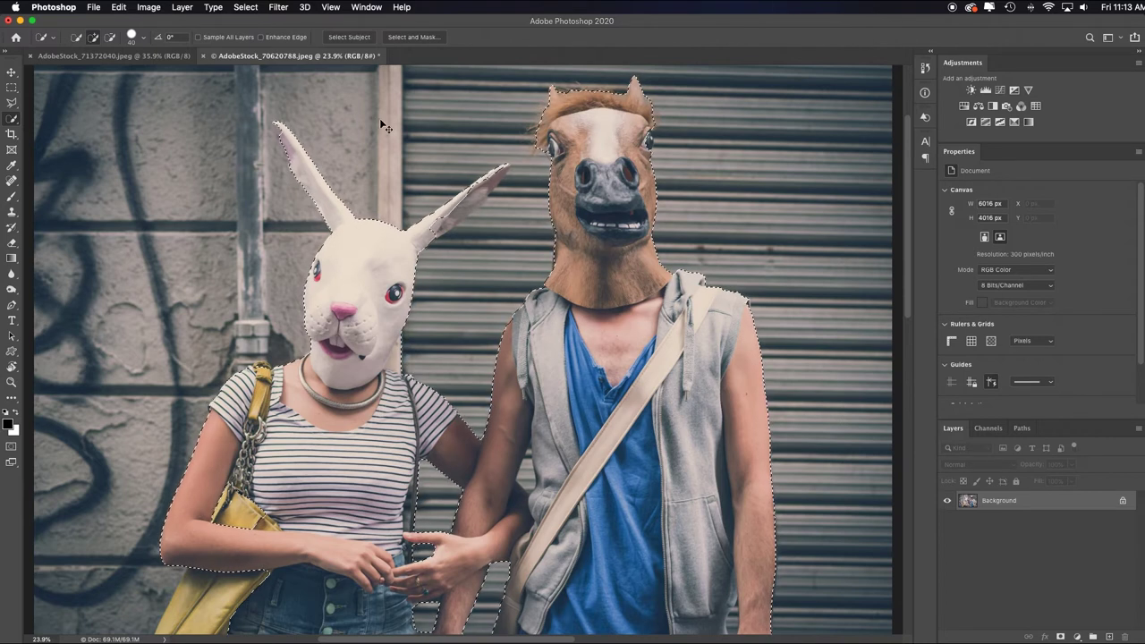
{"action": "key", "text": "super+l"}
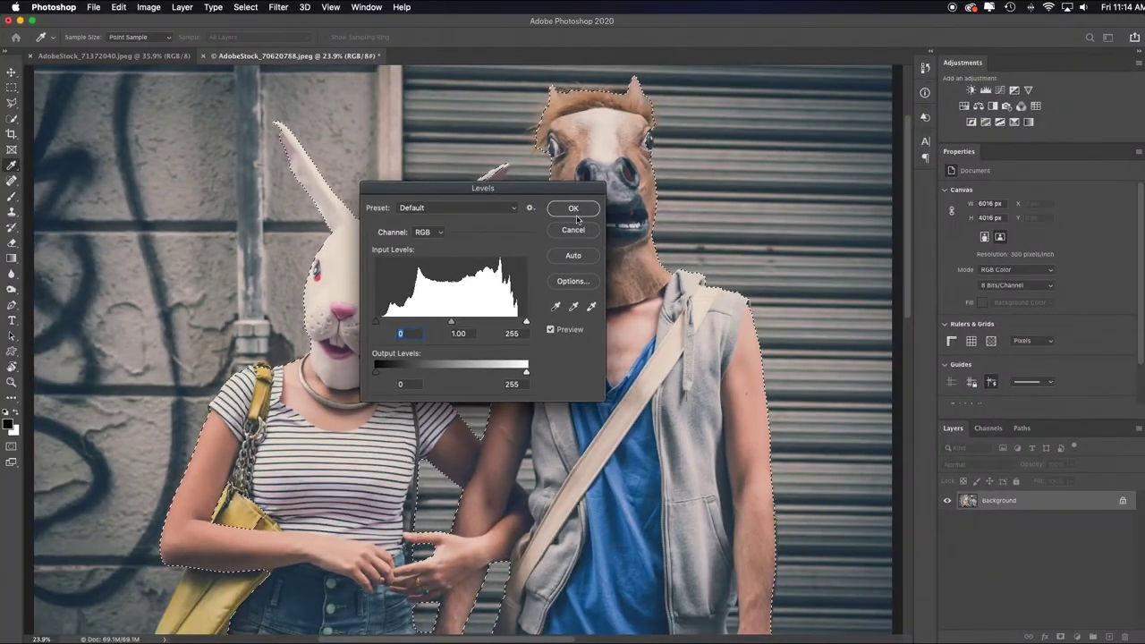
{"action": "left_click", "coordinate": [574, 211]}
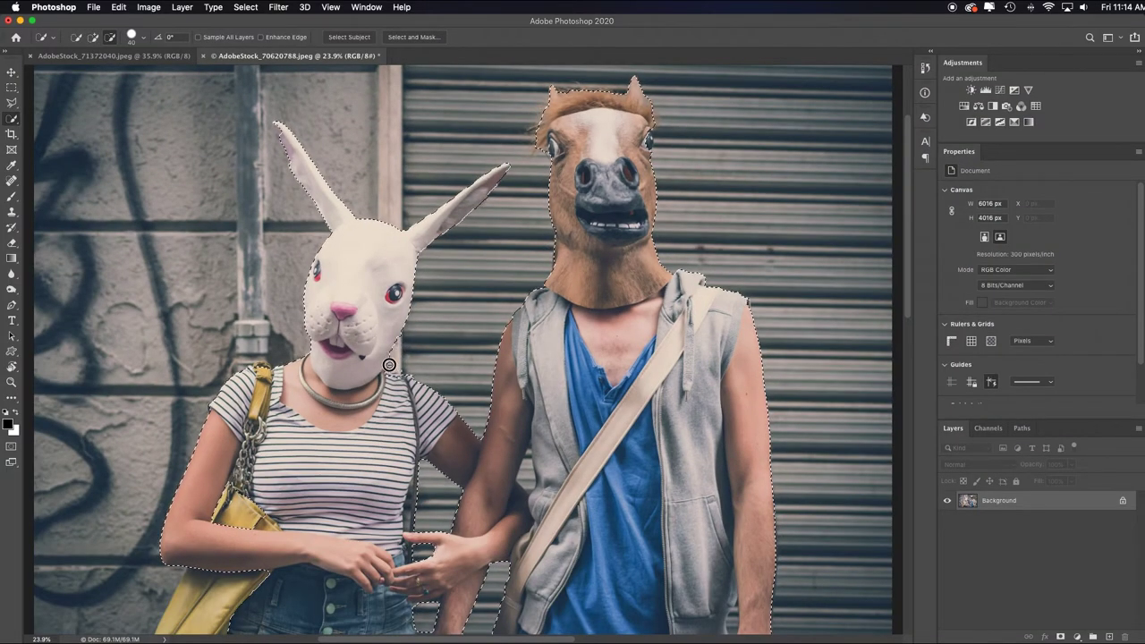
Subtract the stray area at the rabbit mask's chin and necklace from the selection.
{"action": "left_click_drag", "start_coordinate": [390, 365], "coordinate": [376, 366]}
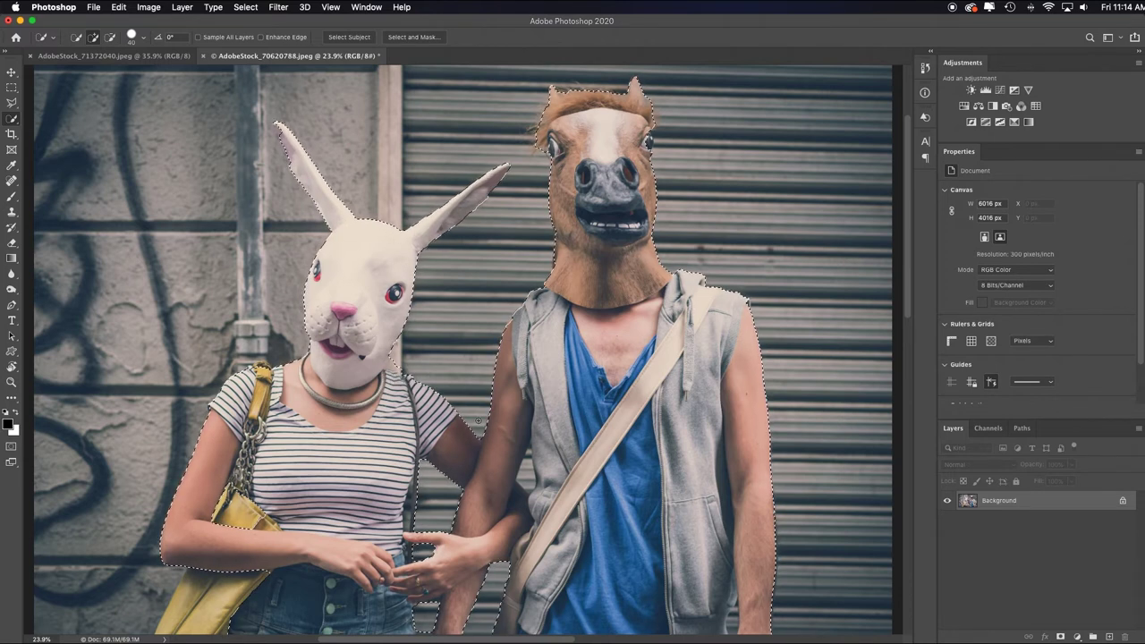
{"action": "left_click", "coordinate": [15, 107]}
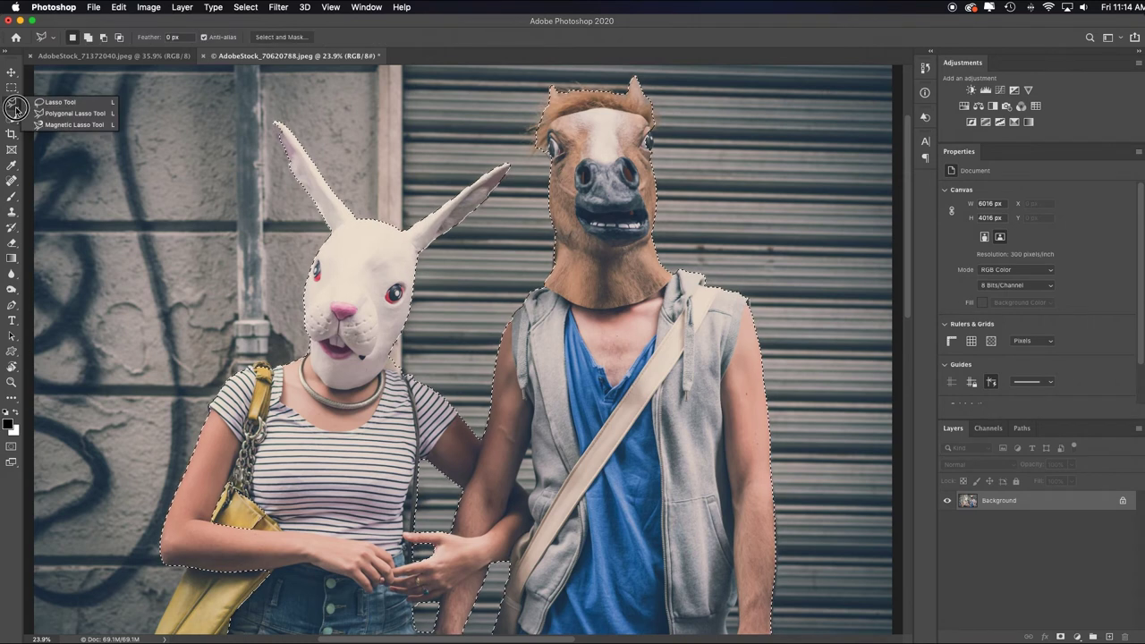
Switch to the Polygonal Lasso and zoom in on the striped shirt and bag strap.
{"action": "left_click", "coordinate": [113, 115]}
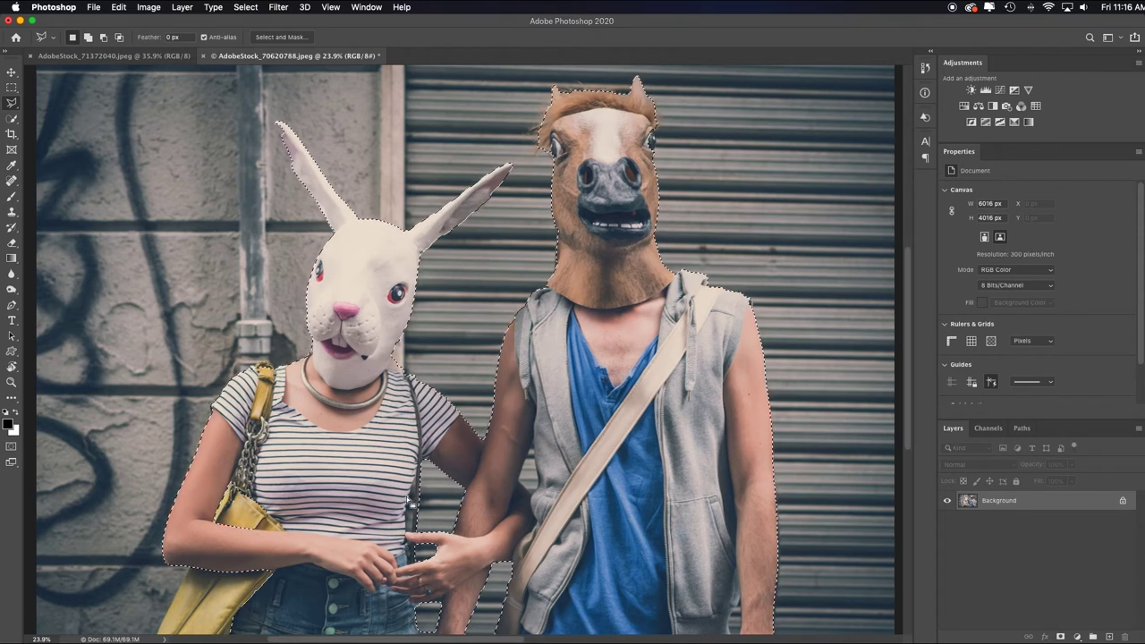
{"action": "key", "text": "super+space"}
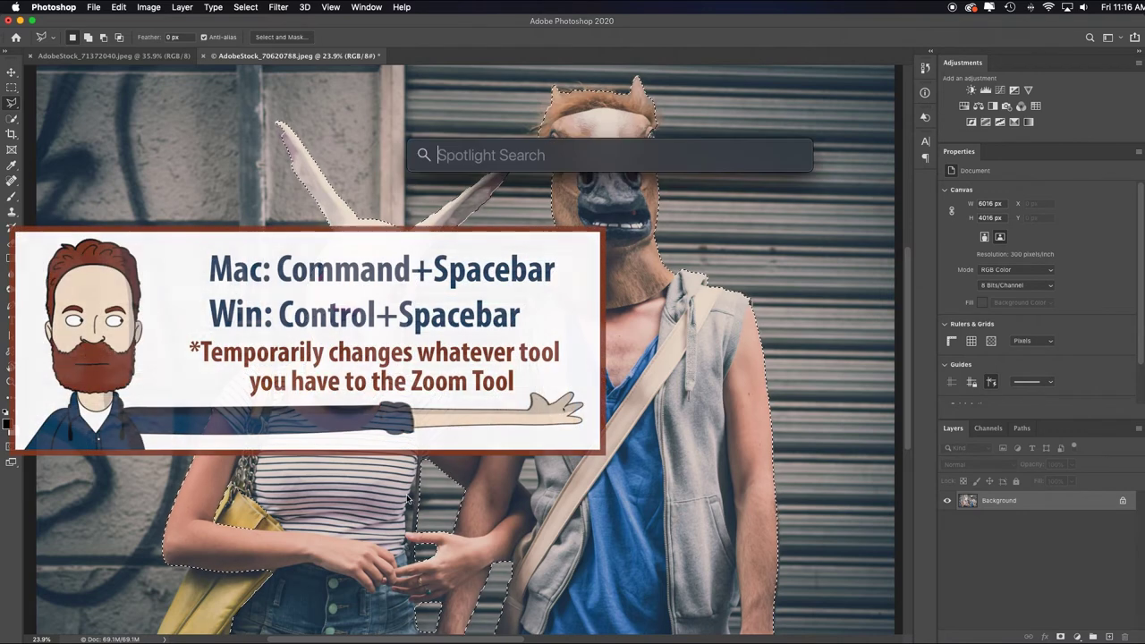
{"action": "left_click_drag", "start_coordinate": [407, 496], "coordinate": [573, 359]}
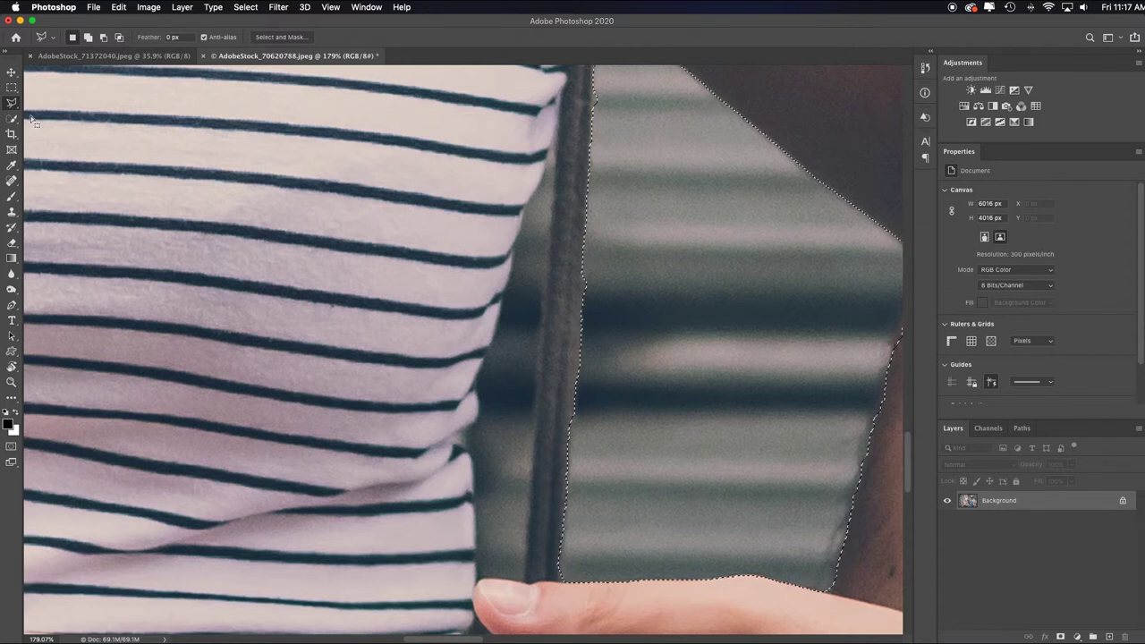
{"action": "left_click_drag", "start_coordinate": [17, 107], "coordinate": [108, 113]}
Subtract the background gap between the striped shirt and bag strap with a straight-edged outline.
{"action": "key", "text": "alt"}
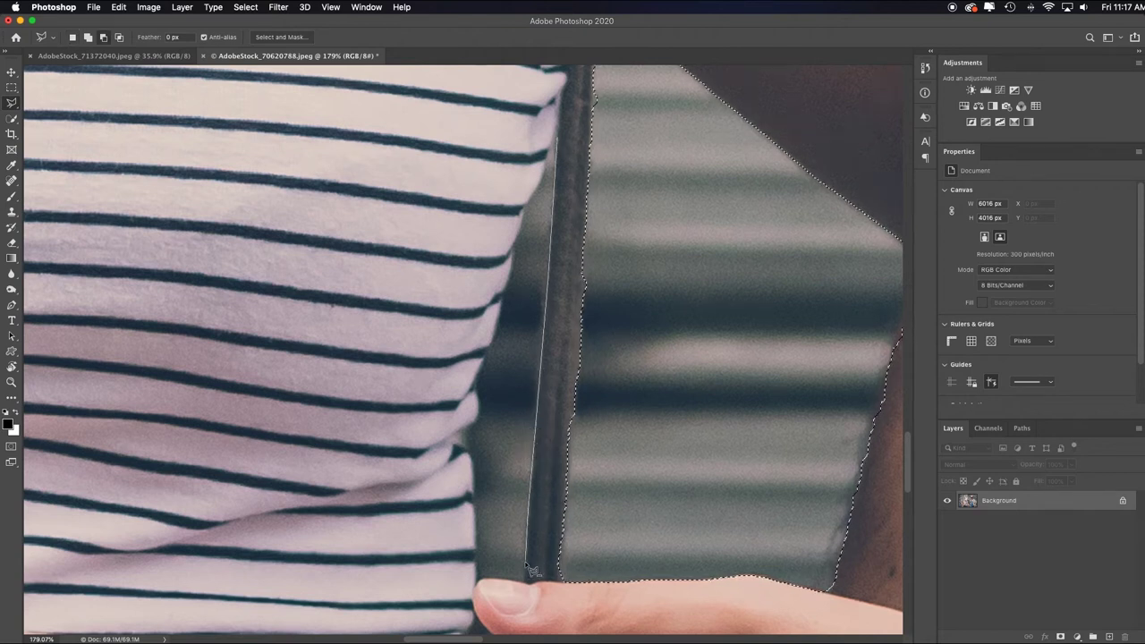
{"action": "left_click", "coordinate": [526, 586]}
{"action": "left_click", "coordinate": [476, 582]}
{"action": "left_click", "coordinate": [466, 447]}
{"action": "left_click", "coordinate": [478, 388]}
{"action": "left_click", "coordinate": [501, 295]}
{"action": "left_click", "coordinate": [526, 211]}
{"action": "left_click", "coordinate": [556, 139]}
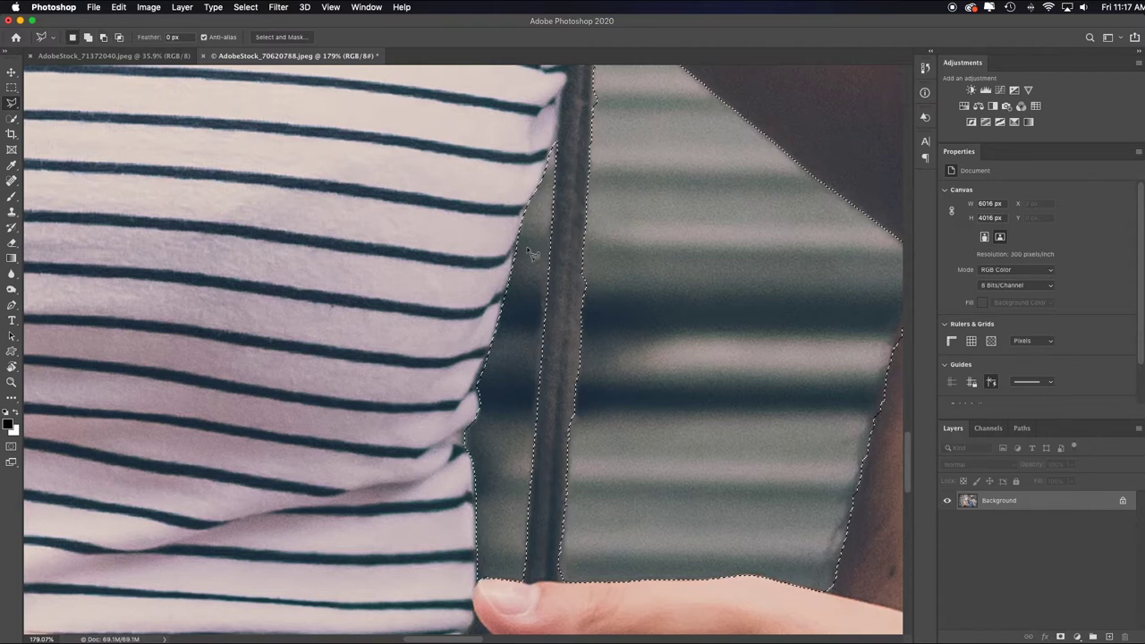
Cut the remaining background beside the striped sleeve's top edge out of the selection.
{"action": "scroll", "coordinate": [555, 514], "scroll_direction": "up", "scroll_amount": 8}
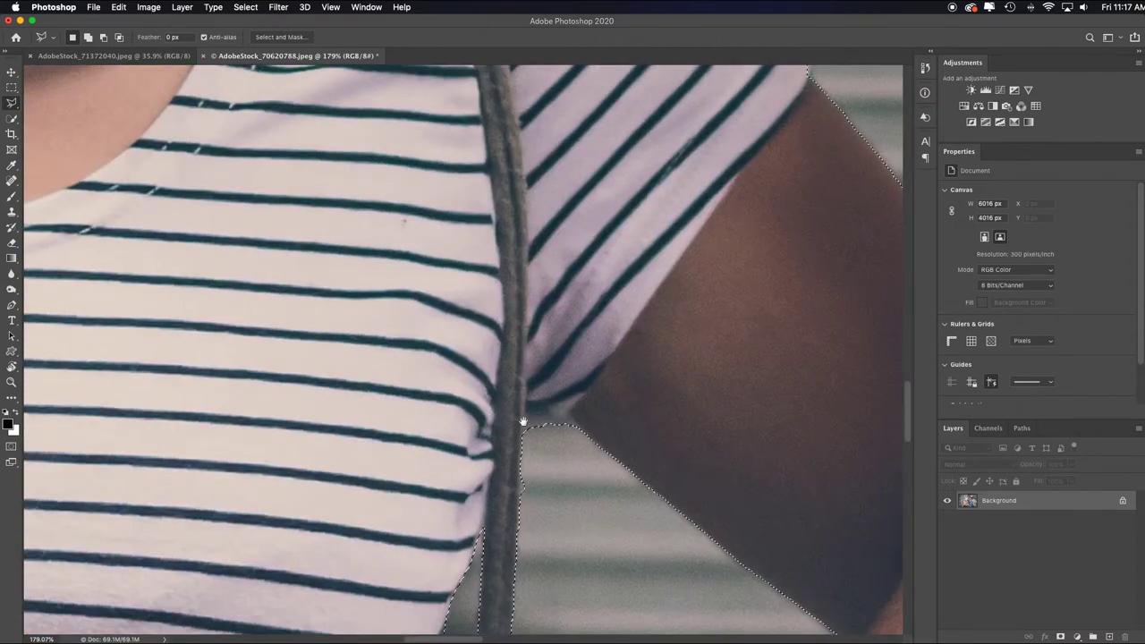
{"action": "left_click_drag", "start_coordinate": [572, 530], "coordinate": [579, 168]}
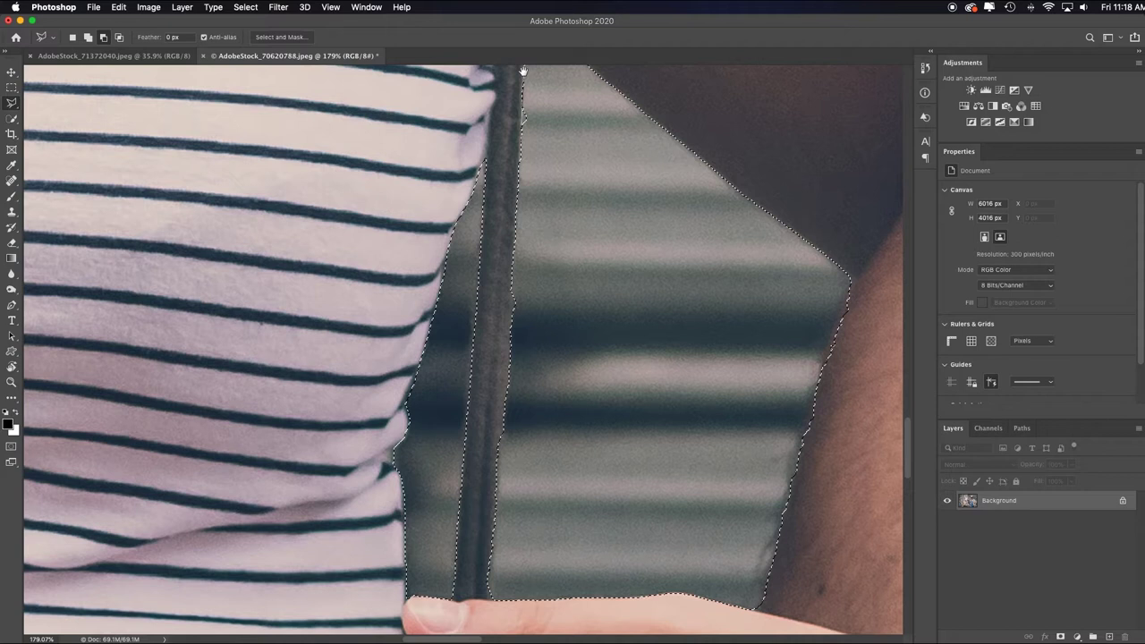
{"action": "left_click_drag", "start_coordinate": [524, 70], "coordinate": [515, 238]}
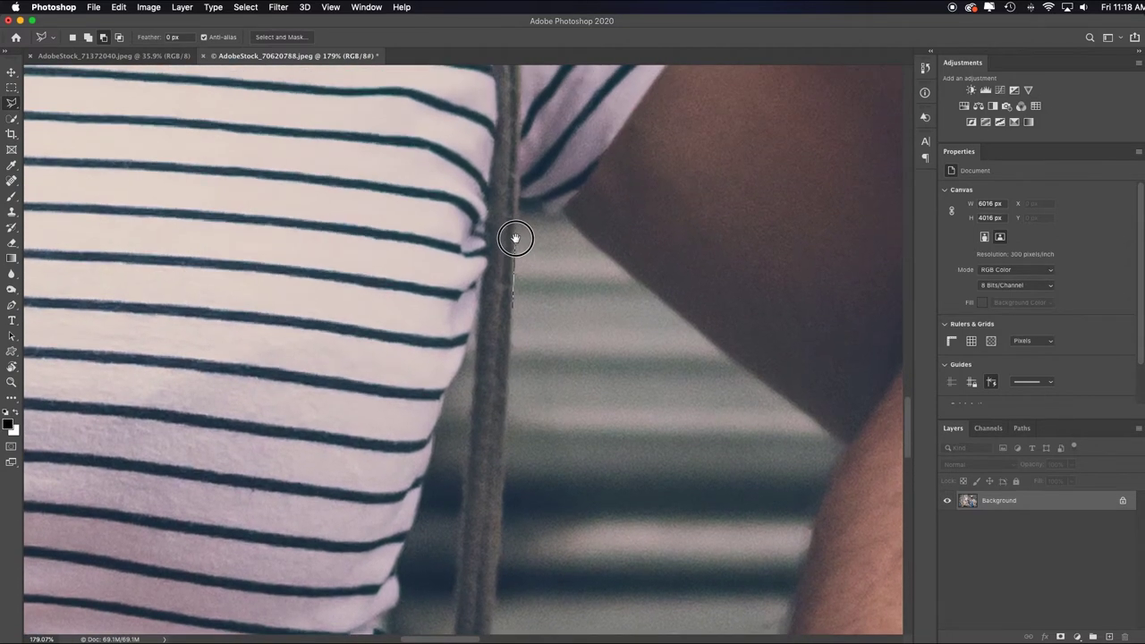
{"action": "left_click", "coordinate": [518, 230]}
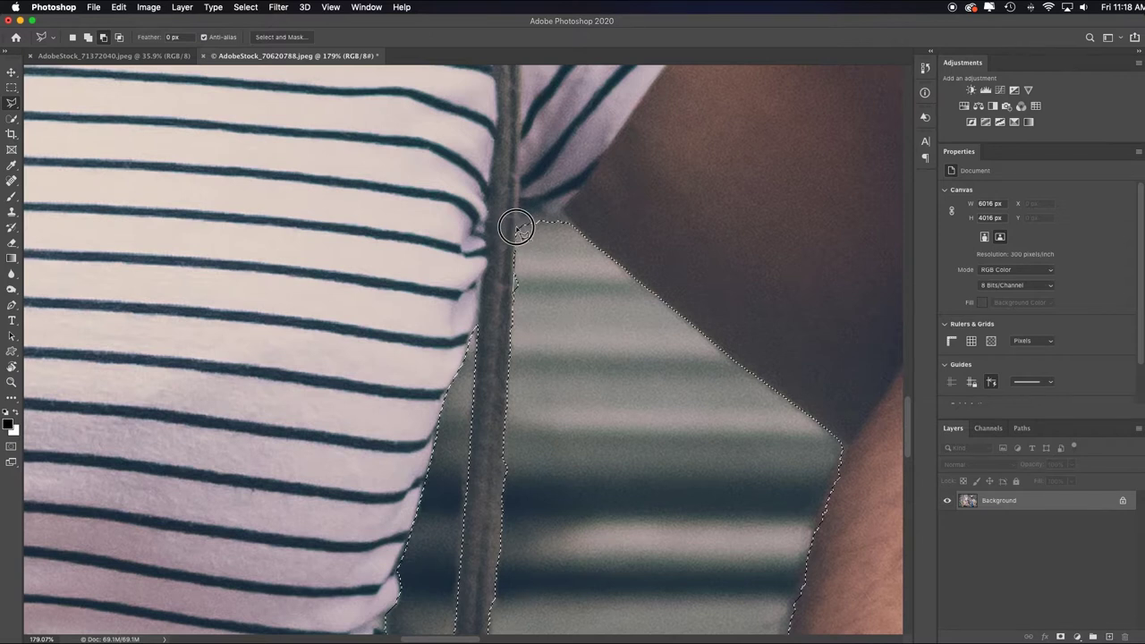
{"action": "scroll", "coordinate": [518, 229], "scroll_direction": "down", "scroll_amount": 1}
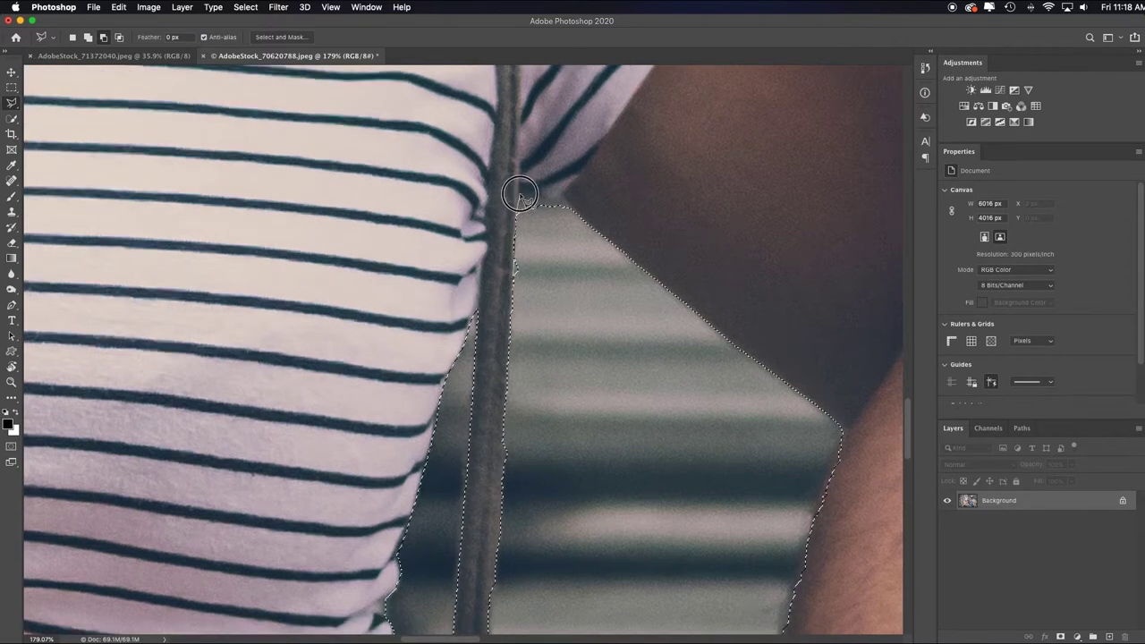
{"action": "left_click", "coordinate": [520, 195]}
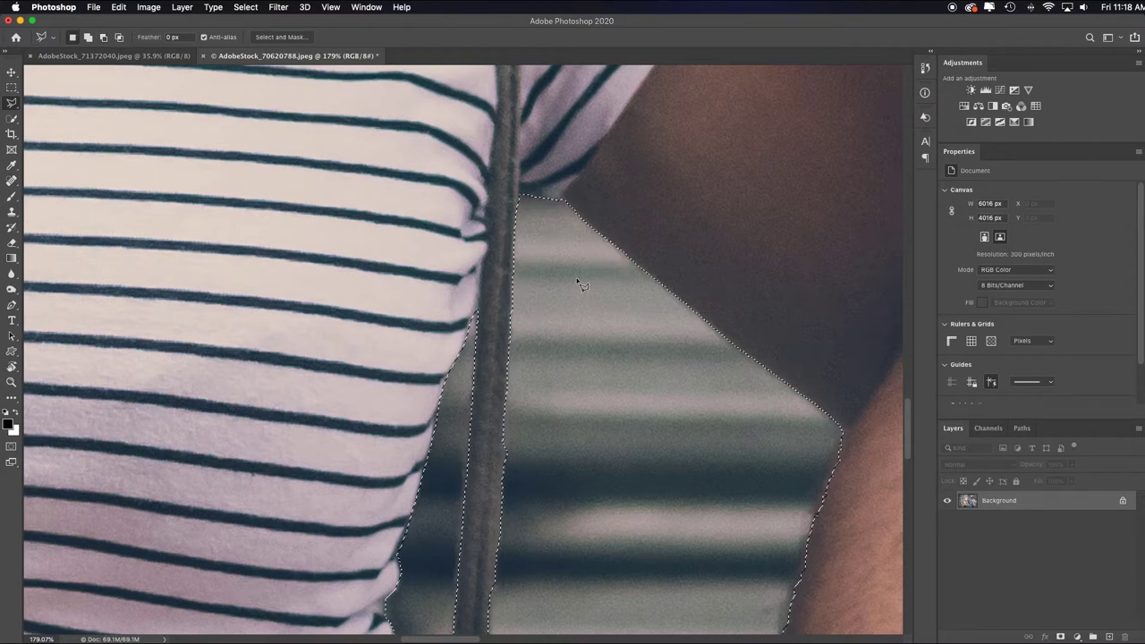
{"action": "key", "text": "Return"}
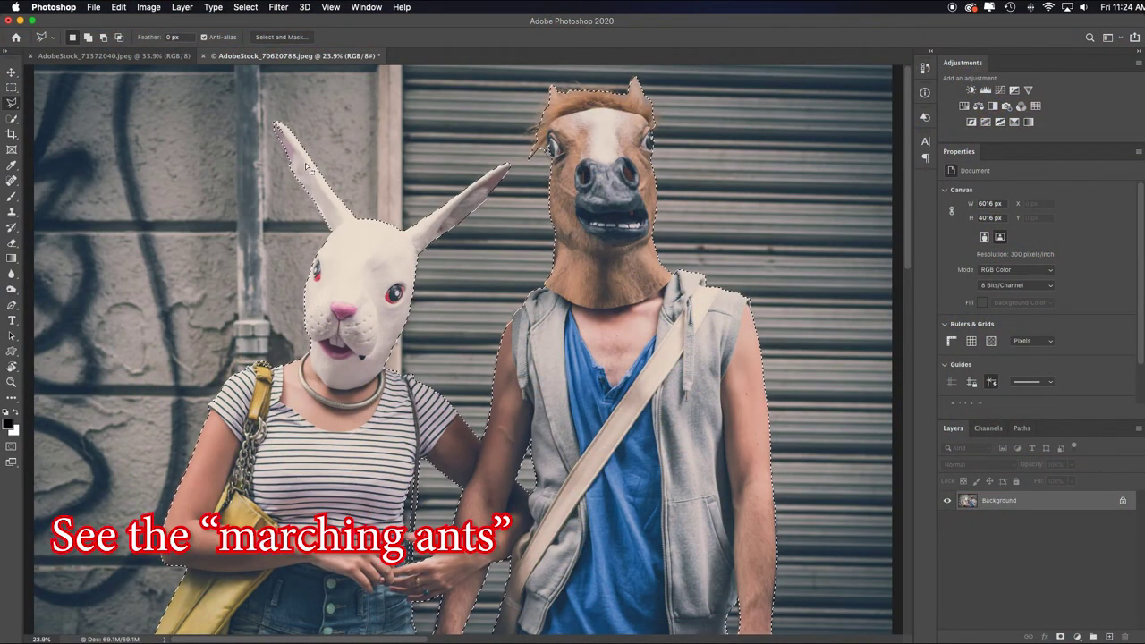
{"action": "key", "text": "super+d"}
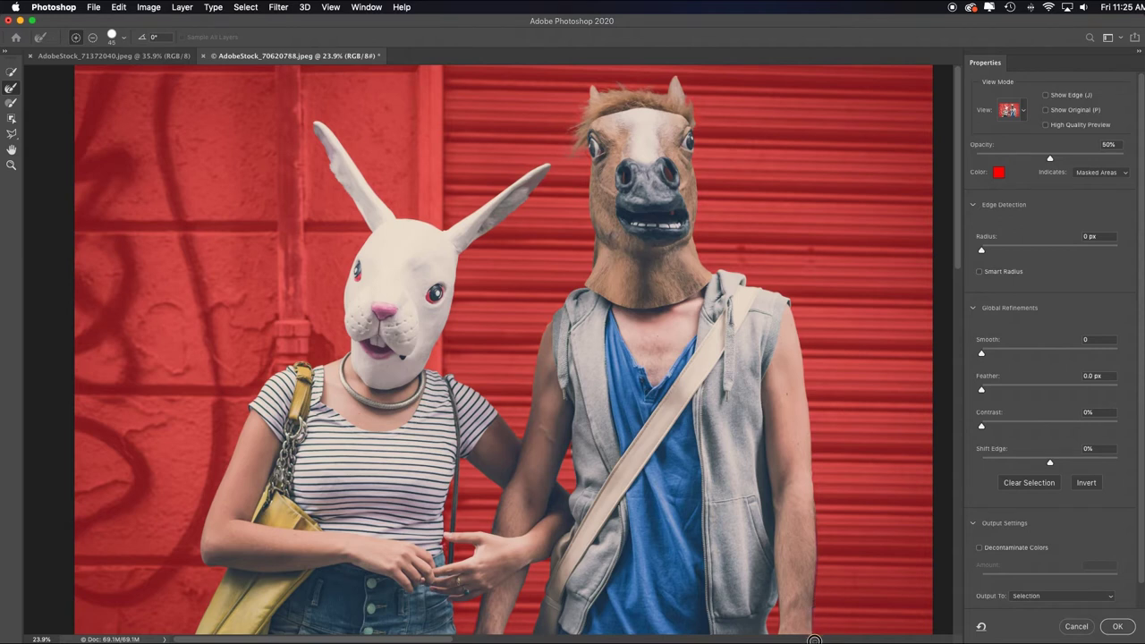
Enable Smart Radius at 2 px, with Smooth 2 and 0.4 px feather.
{"action": "left_click", "coordinate": [981, 272]}
{"action": "left_click_drag", "start_coordinate": [983, 251], "coordinate": [992, 253]}
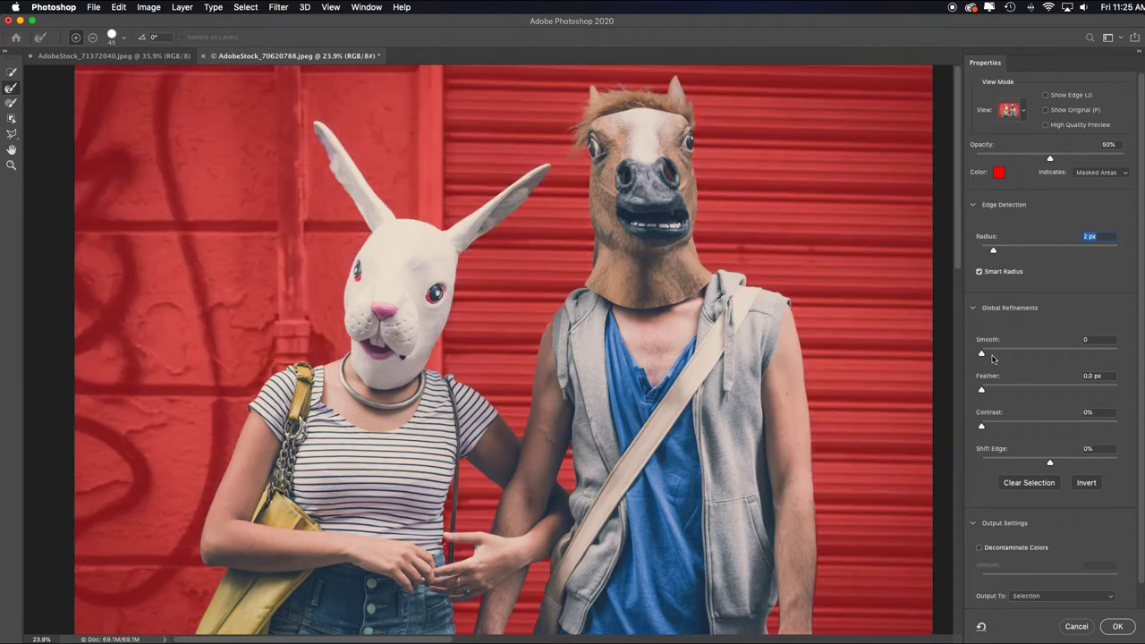
{"action": "left_click_drag", "start_coordinate": [982, 354], "coordinate": [984, 353]}
{"action": "left_click_drag", "start_coordinate": [982, 391], "coordinate": [985, 391]}
Output the refined selection to a new layer with a layer mask.
{"action": "scroll", "coordinate": [1055, 542], "scroll_direction": "down", "scroll_amount": 1}
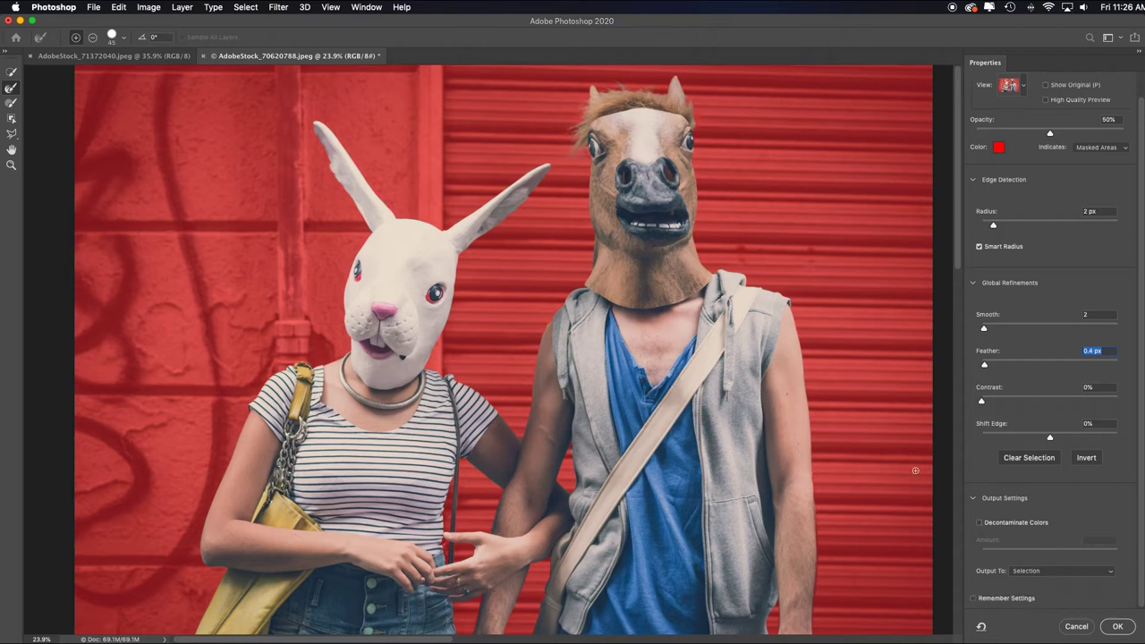
{"action": "left_click", "coordinate": [1105, 573]}
{"action": "left_click", "coordinate": [1097, 600]}
{"action": "left_click", "coordinate": [1117, 627]}
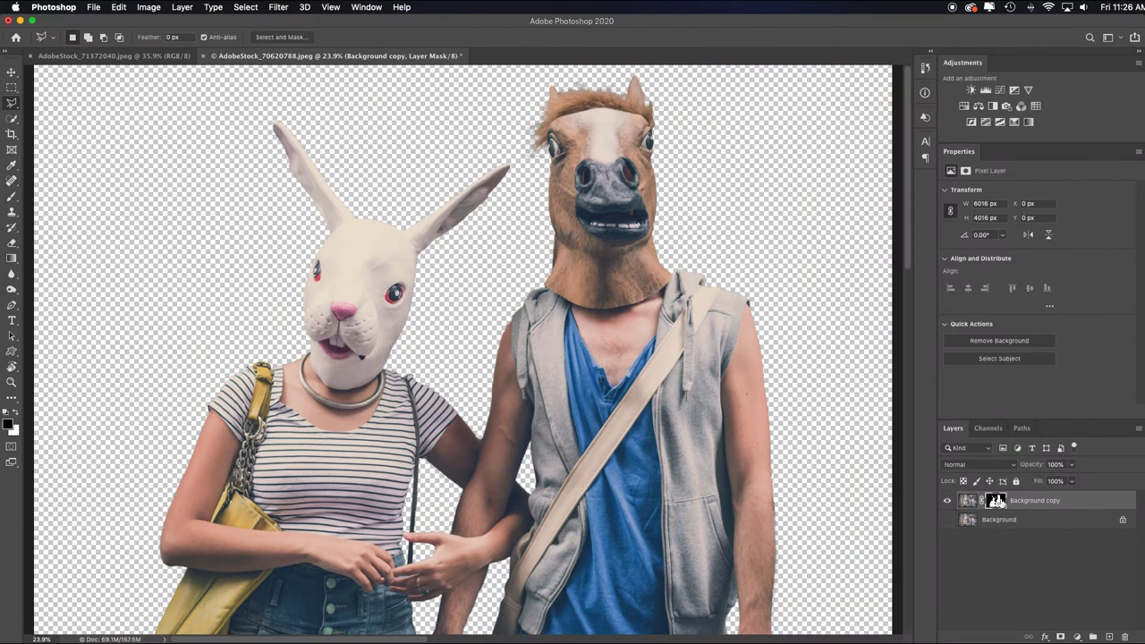
Preview the couple's layer mask alone, then drag the Background copy layer toward the bookstore photo.
{"action": "left_click", "coordinate": [999, 502], "text": "alt"}
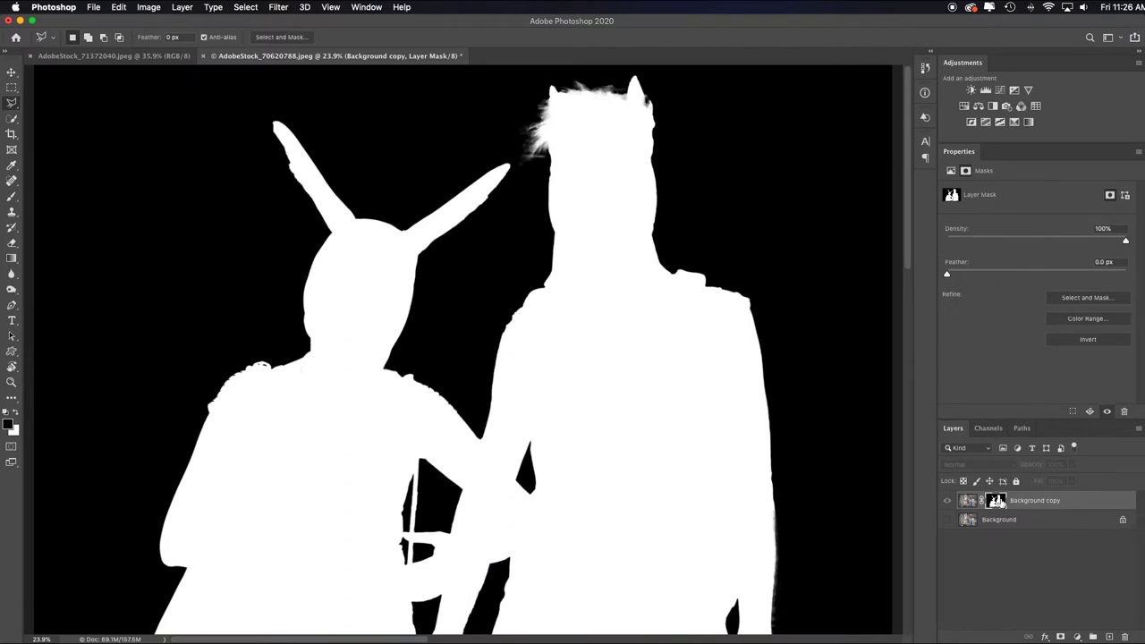
{"action": "left_click", "coordinate": [999, 502], "text": "alt"}
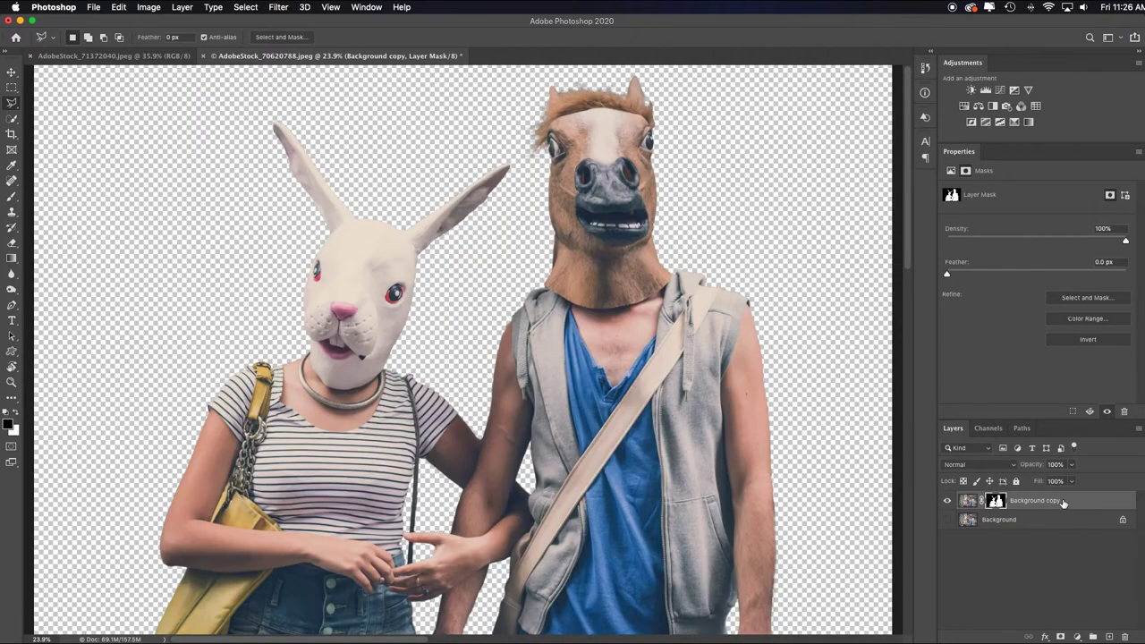
{"action": "left_click", "coordinate": [132, 56]}
{"action": "left_click", "coordinate": [288, 57]}
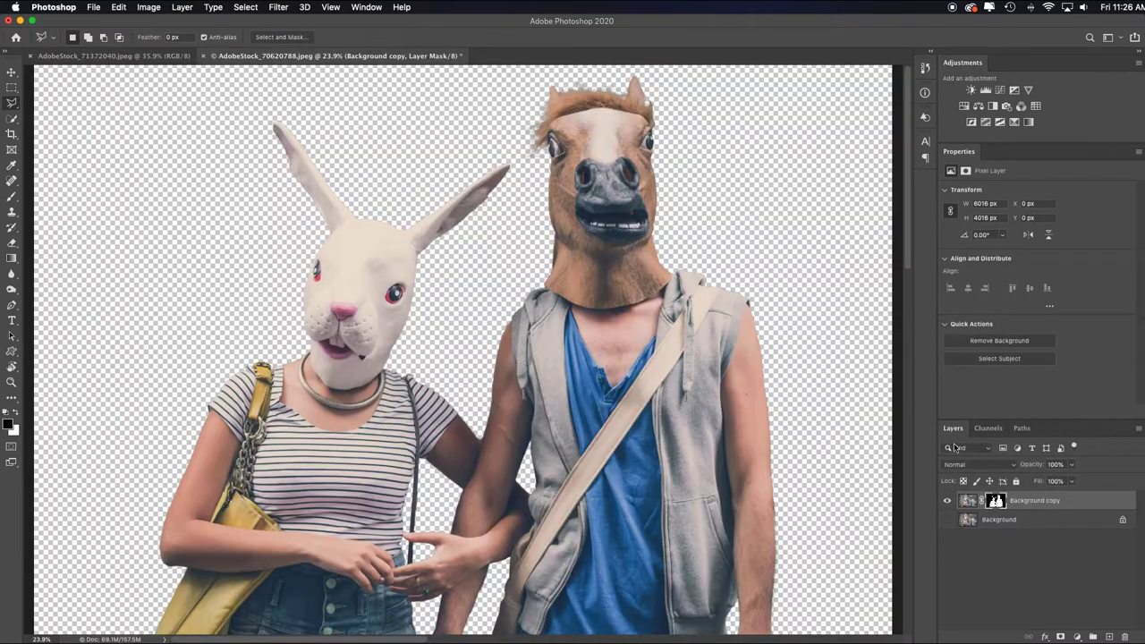
{"action": "left_click", "coordinate": [1085, 503]}
{"action": "left_click_drag", "start_coordinate": [1086, 503], "coordinate": [558, 368]}
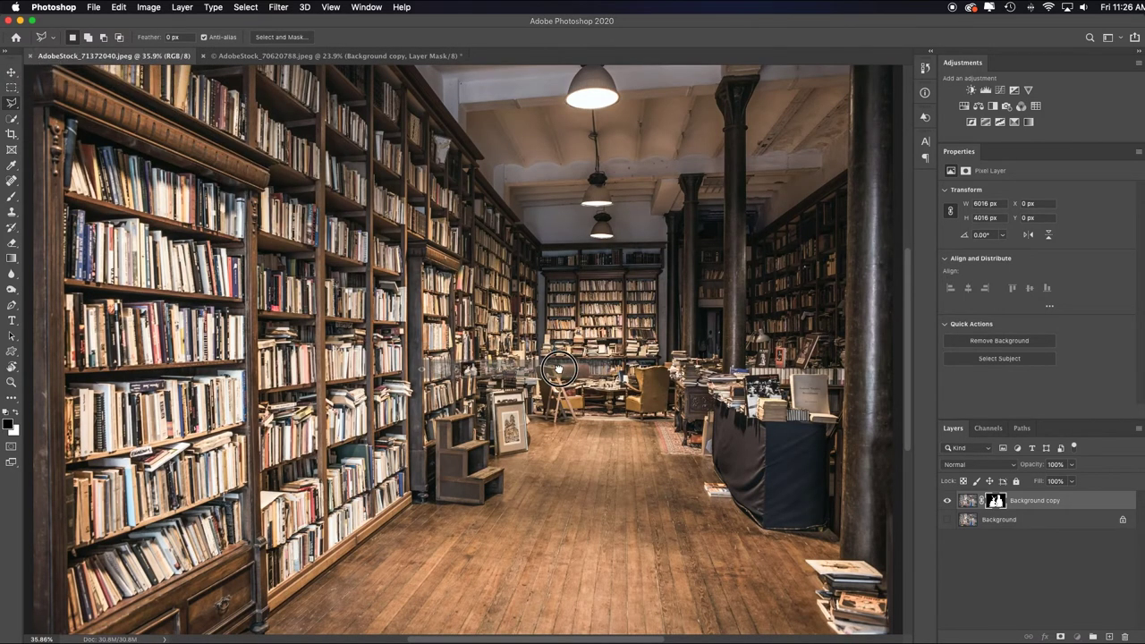
Drop the couple into the bookstore photo, scale them to 67.53%, and shift slightly right and down.
{"action": "left_click_drag", "start_coordinate": [559, 367], "coordinate": [566, 377]}
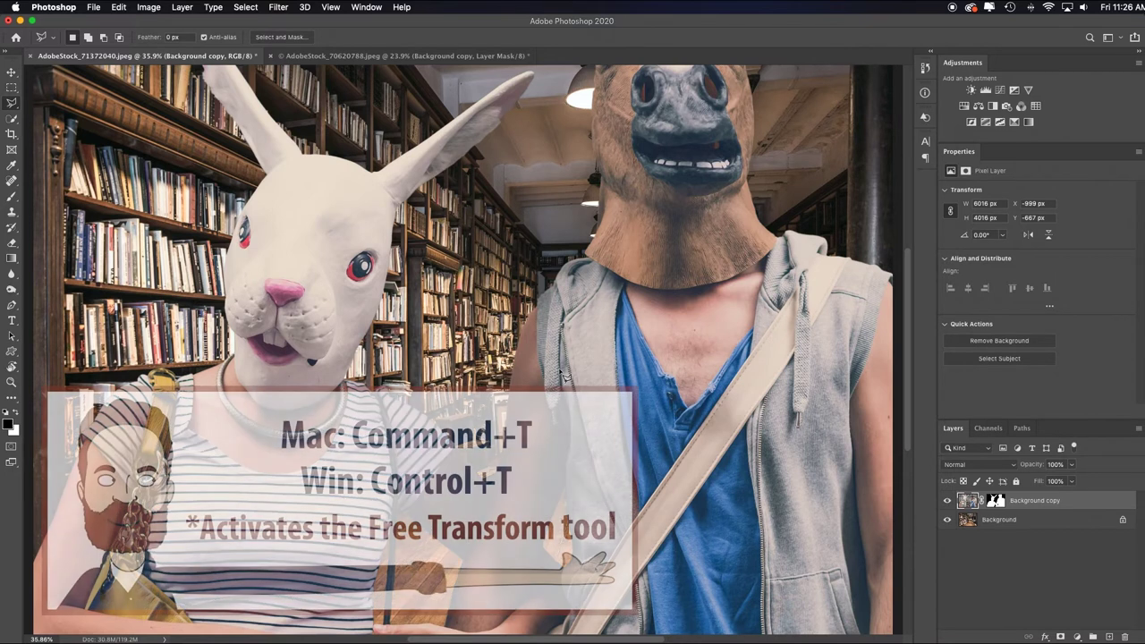
{"action": "key", "text": "super+t"}
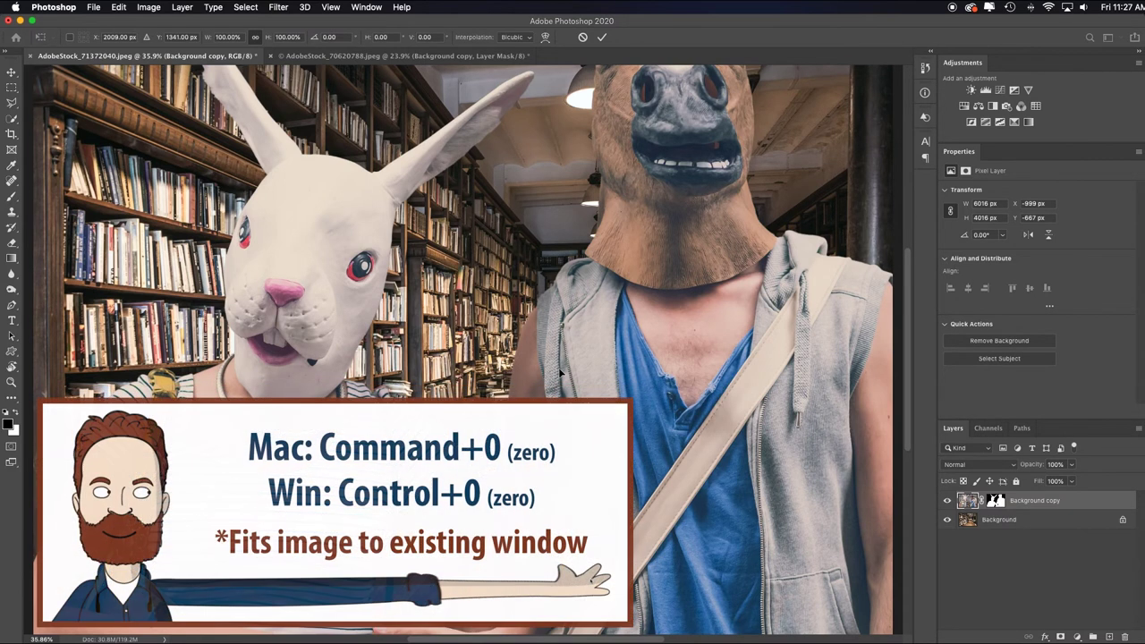
{"action": "key", "text": "super+0"}
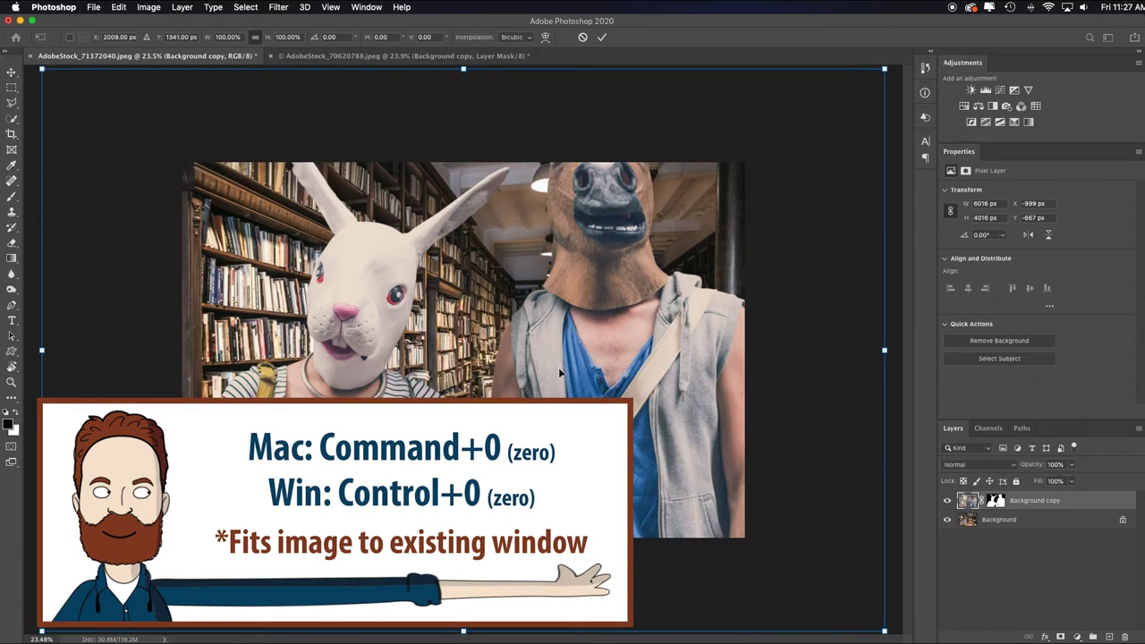
{"action": "left_click", "coordinate": [884, 630]}
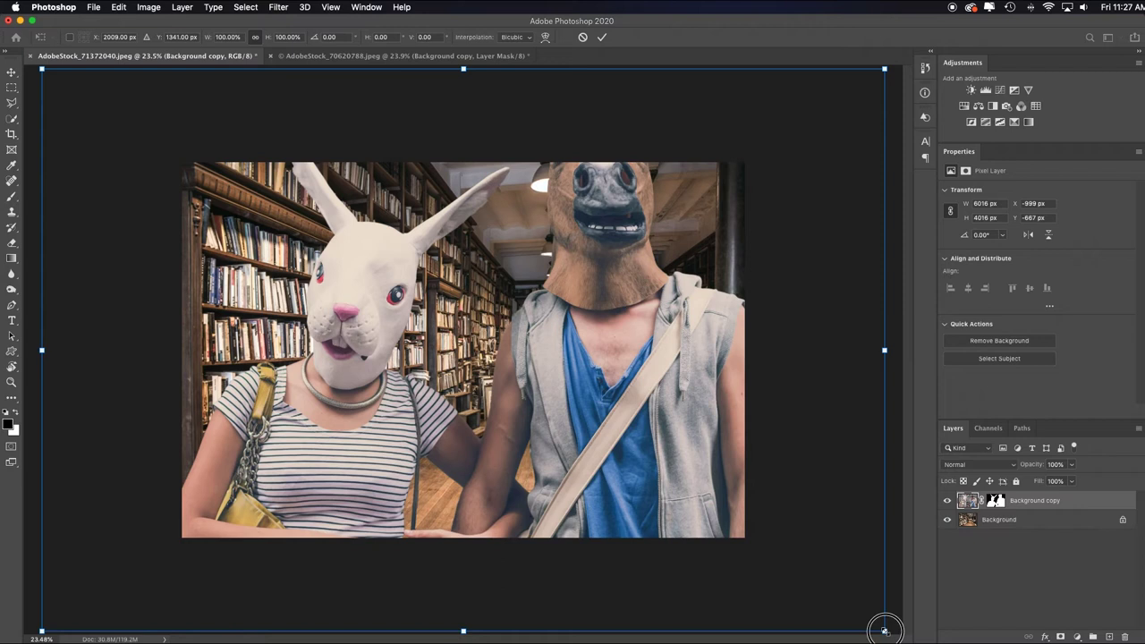
{"action": "left_click_drag", "start_coordinate": [884, 631], "coordinate": [747, 539]}
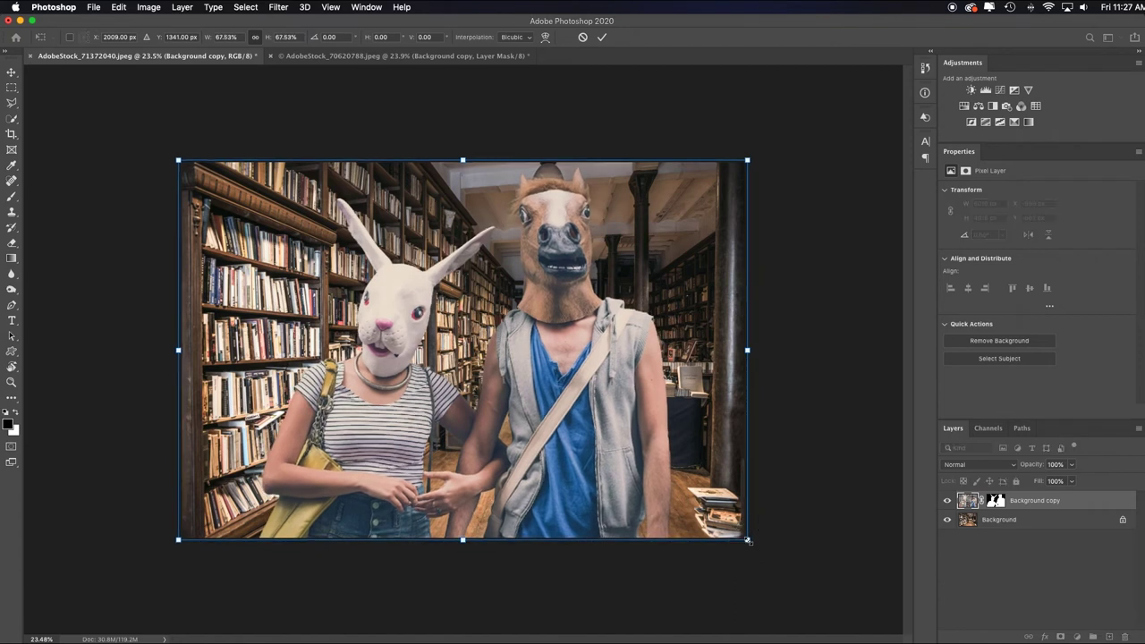
{"action": "left_click_drag", "start_coordinate": [574, 481], "coordinate": [588, 480]}
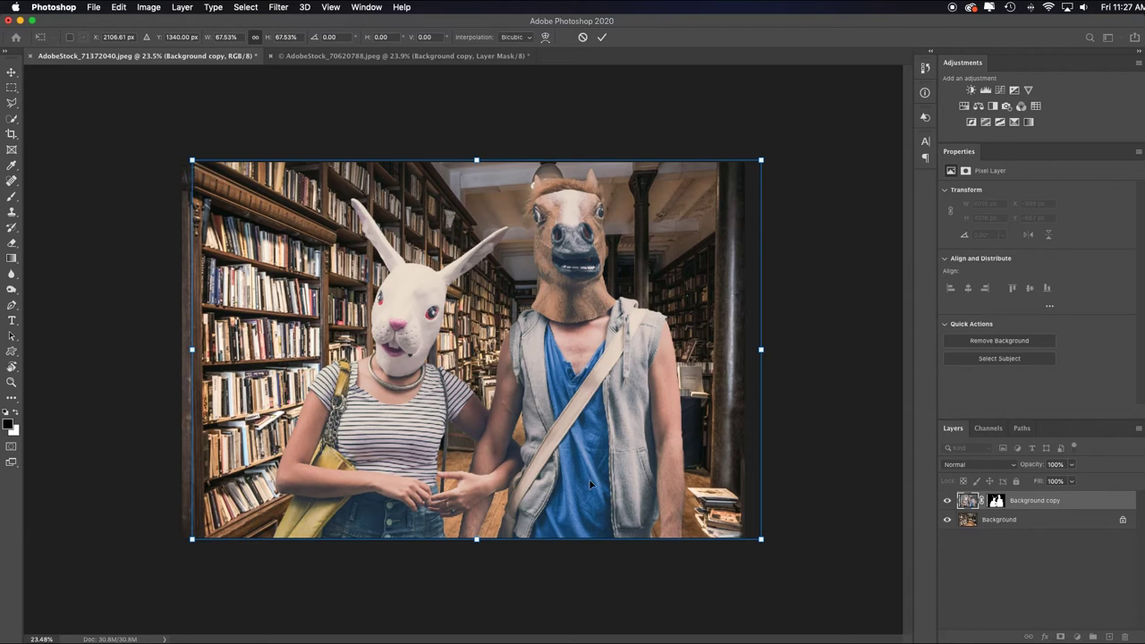
{"action": "left_click", "coordinate": [586, 509]}
{"action": "left_click_drag", "start_coordinate": [586, 508], "coordinate": [598, 522]}
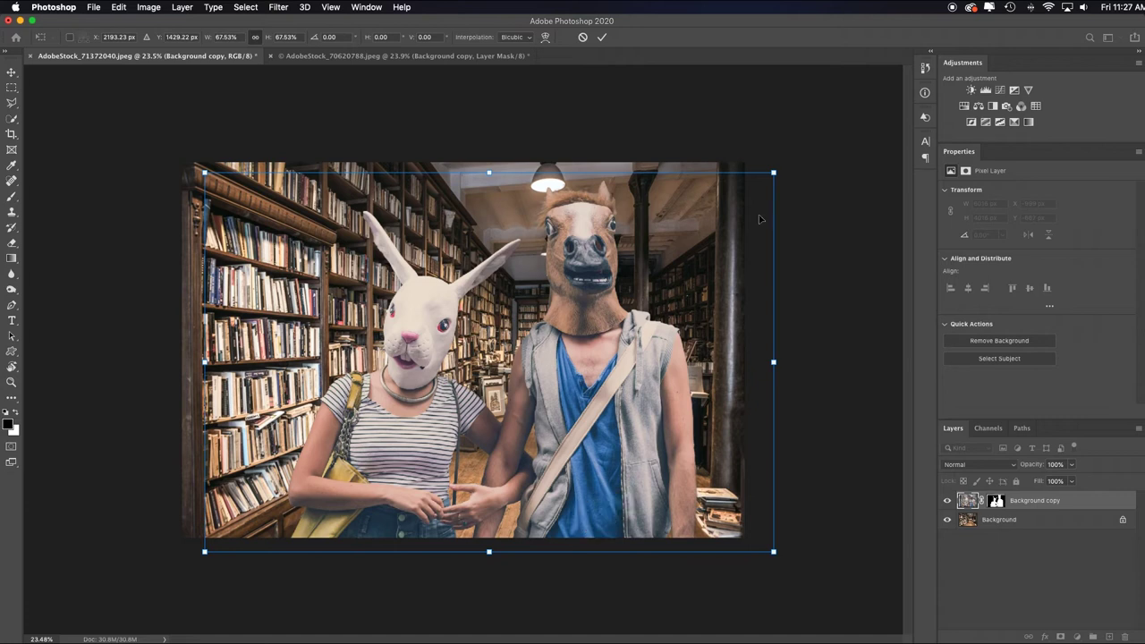
{"action": "key", "text": "Return"}
{"action": "key", "text": "l"}
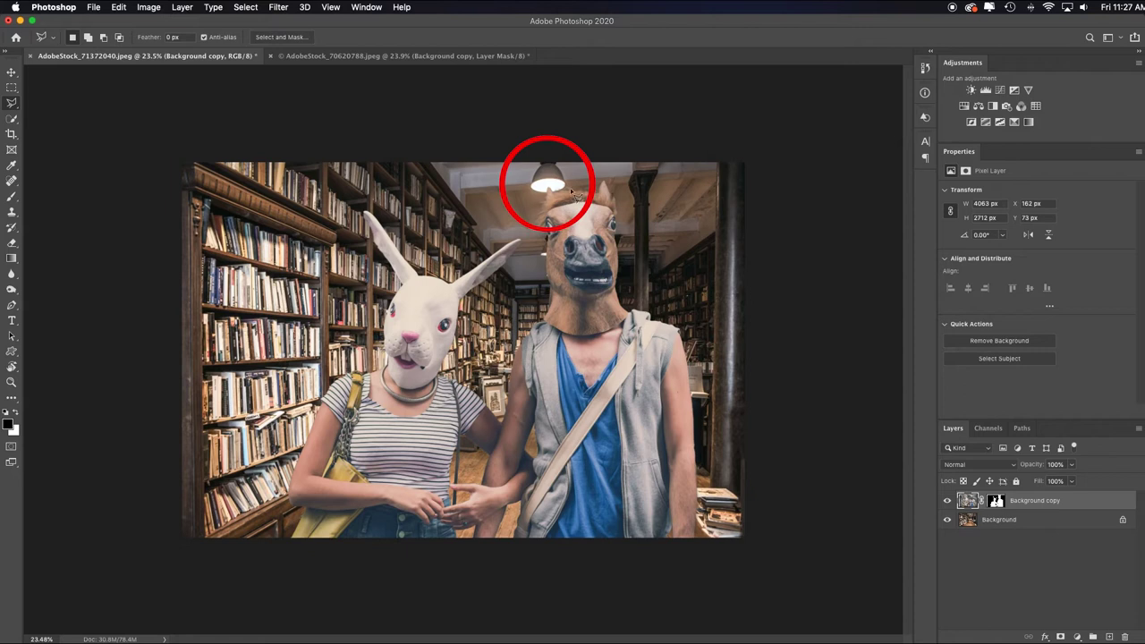
Unlock the bookstore background as Layer 0 and enlarge it to 4543 × 3300 px behind the couple.
{"action": "left_click", "coordinate": [1124, 522]}
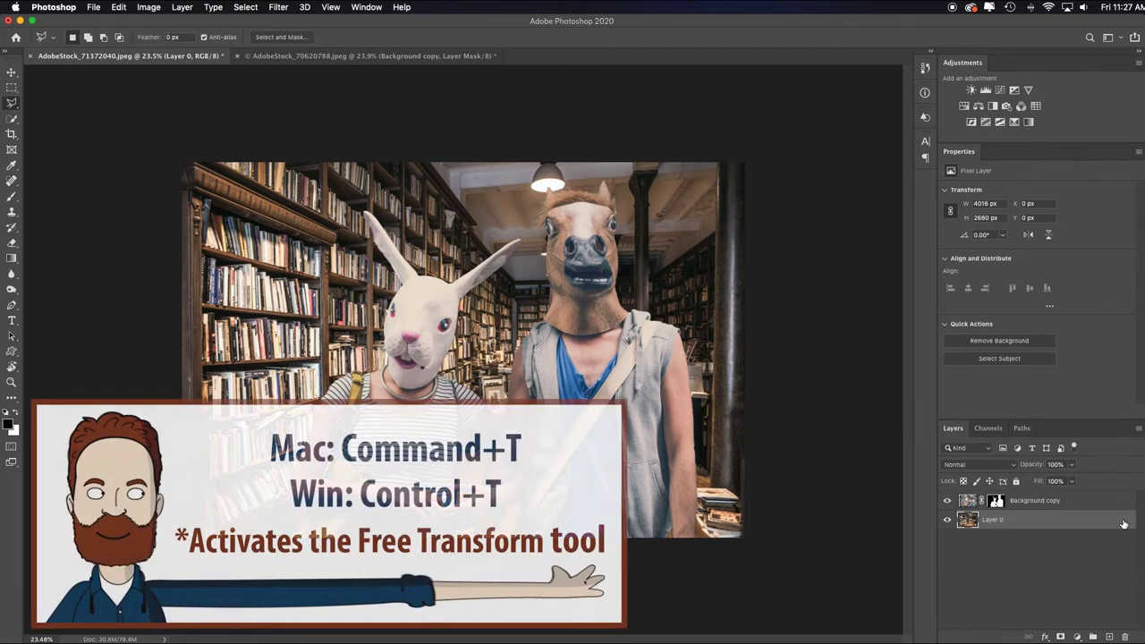
{"action": "key", "text": "super+t"}
{"action": "left_click_drag", "start_coordinate": [182, 163], "coordinate": [125, 125]}
{"action": "left_click_drag", "start_coordinate": [745, 125], "coordinate": [763, 113]}
{"action": "mouse_move", "coordinate": [658, 290]}
{"action": "left_mouse_down"}
{"action": "mouse_move", "coordinate": [684, 266]}
{"action": "mouse_move", "coordinate": [678, 296]}
{"action": "left_mouse_up"}
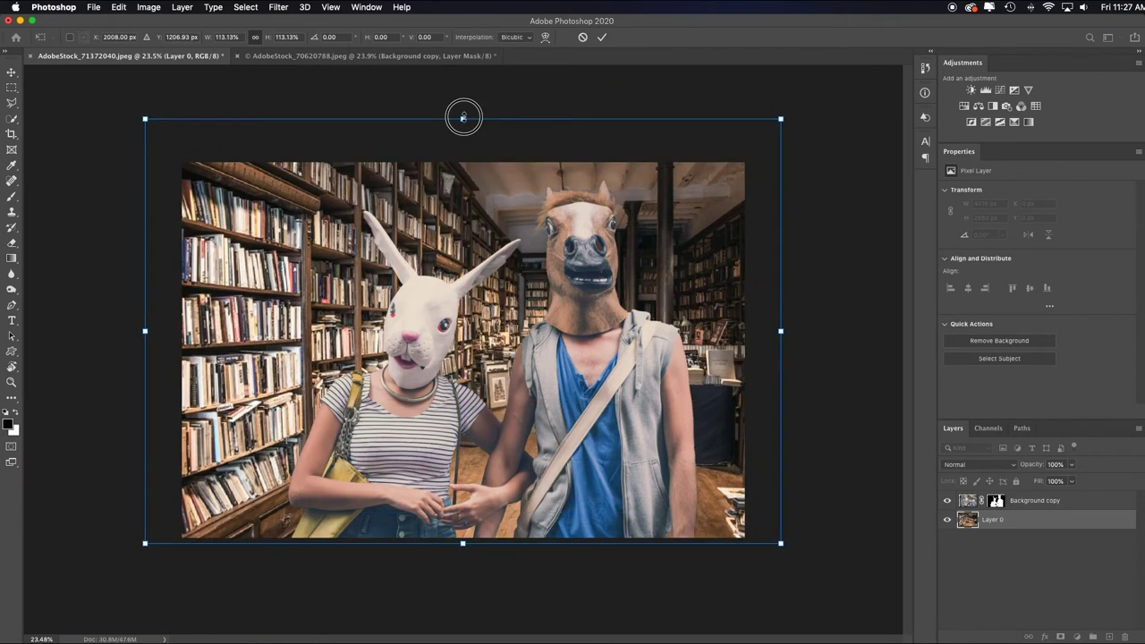
{"action": "left_click_drag", "start_coordinate": [463, 117], "coordinate": [463, 80]}
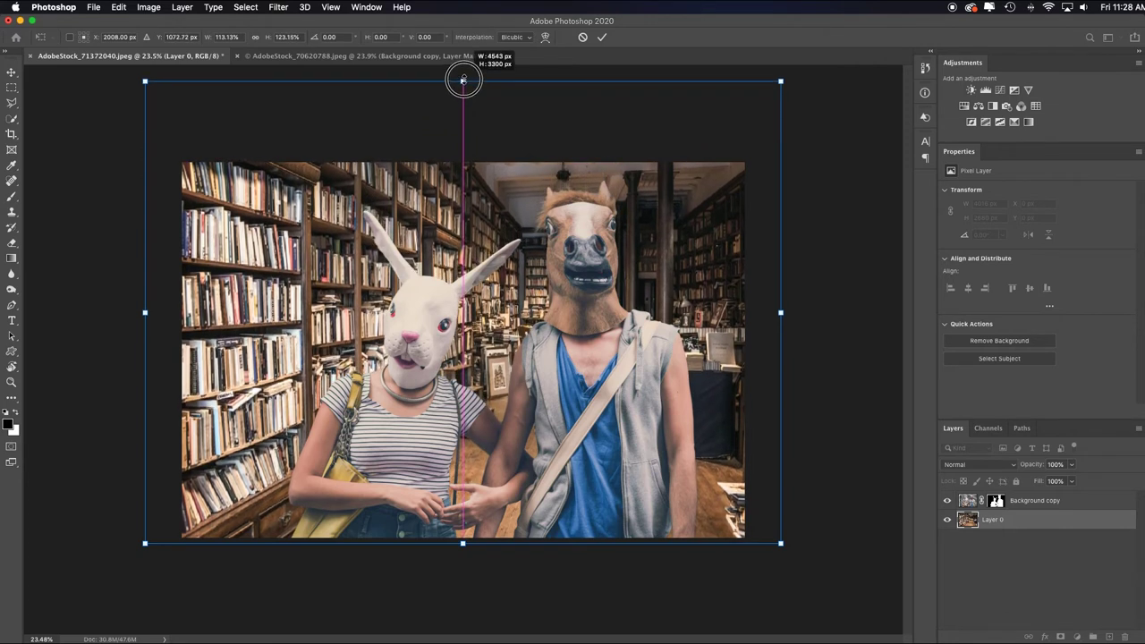
{"action": "left_click_drag", "start_coordinate": [739, 310], "coordinate": [747, 325]}
{"action": "key", "text": "Return"}
{"action": "key", "text": "l"}
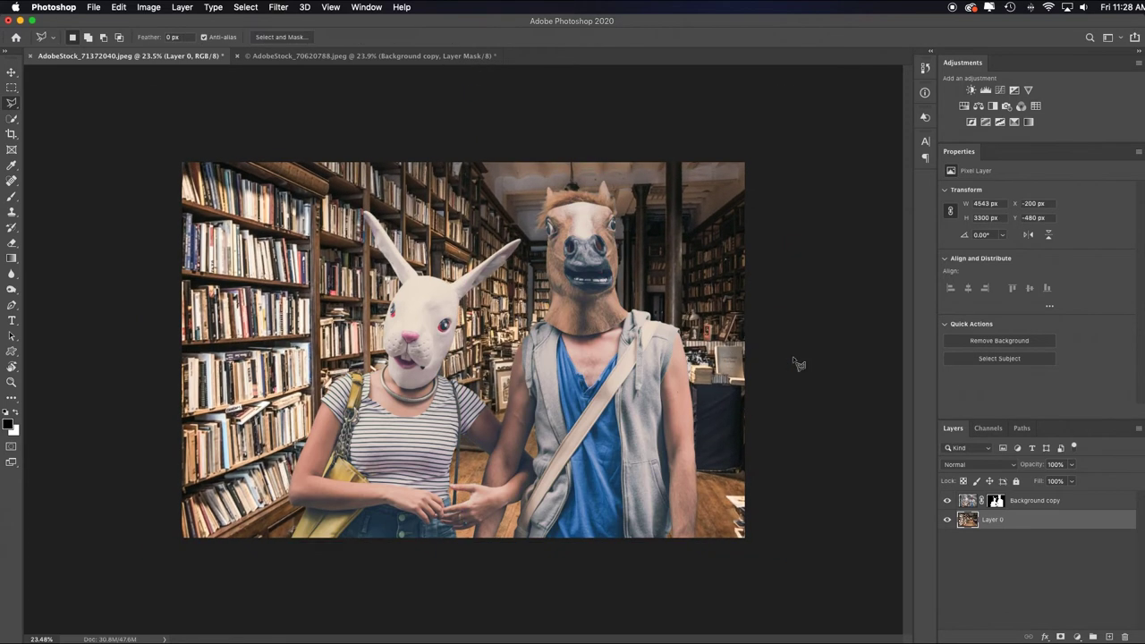
Pick the content-aware Spot Healing Brush and shrink its size to 90 px.
{"action": "left_click", "coordinate": [12, 183]}
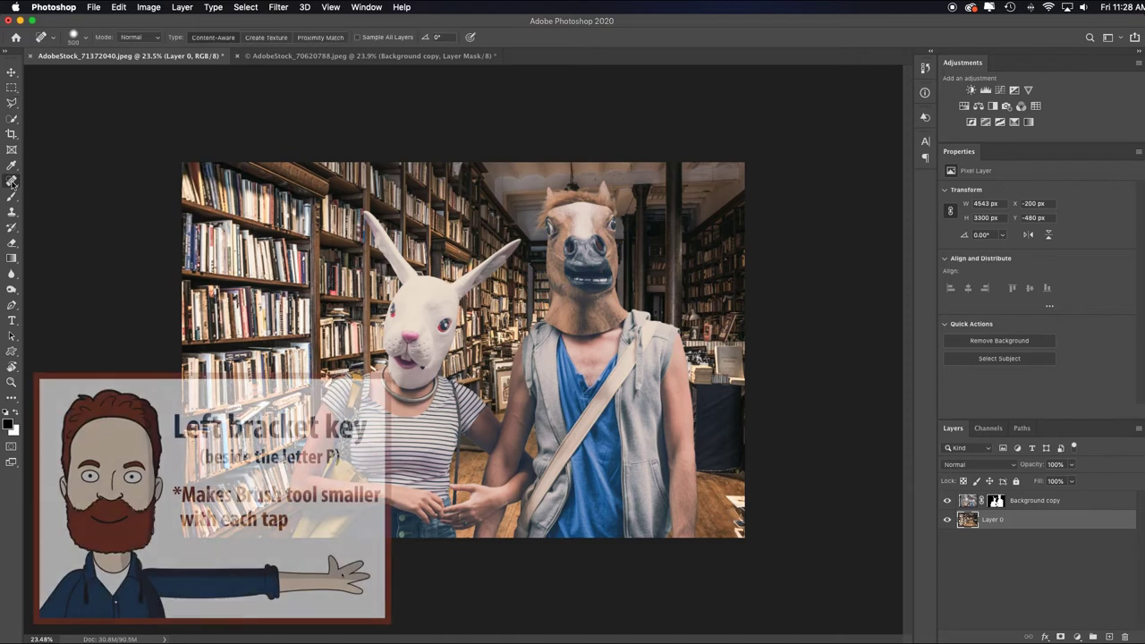
{"action": "key", "text": "bracketleft"}
{"action": "key", "text": "bracketleft"}
{"action": "key", "text": "bracketleft"}
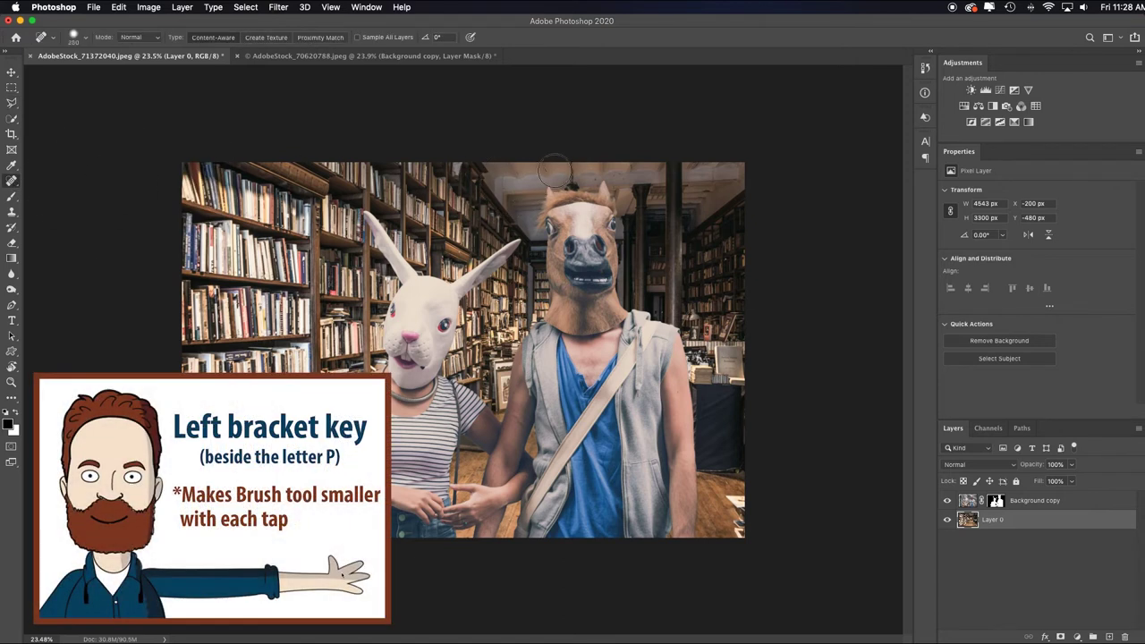
{"action": "key", "text": "bracketleft"}
{"action": "key", "text": "bracketleft"}
{"action": "key", "text": "bracketleft"}
{"action": "key", "text": "bracketleft"}
{"action": "key", "text": "bracketleft"}
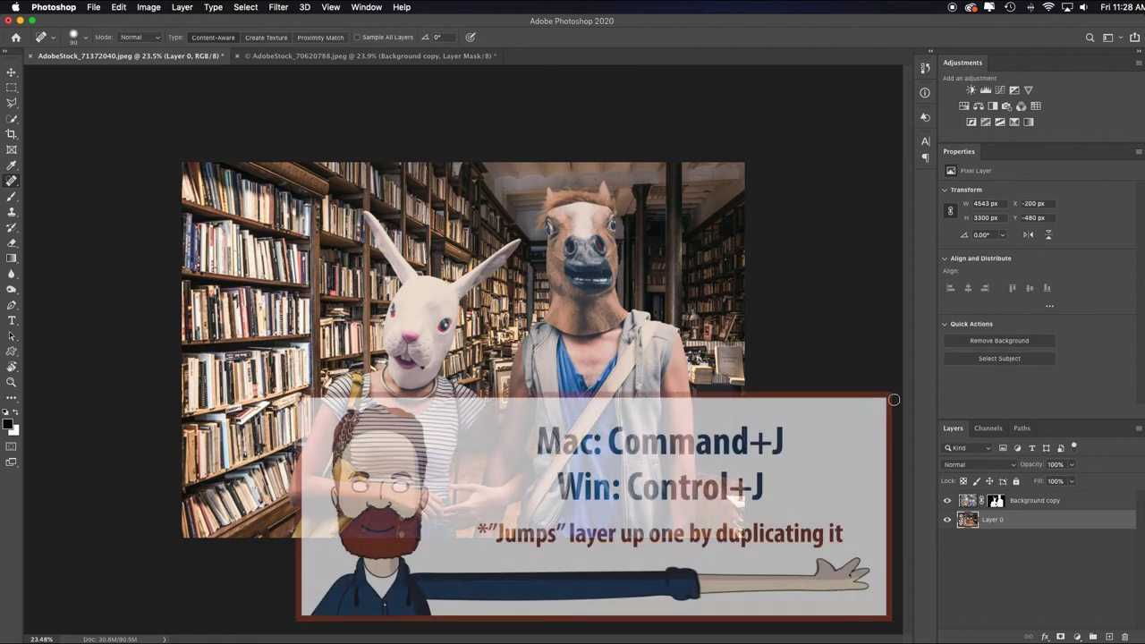
Duplicate the background as Layer 0 copy and give it an all-white layer mask.
{"action": "key", "text": "super+j"}
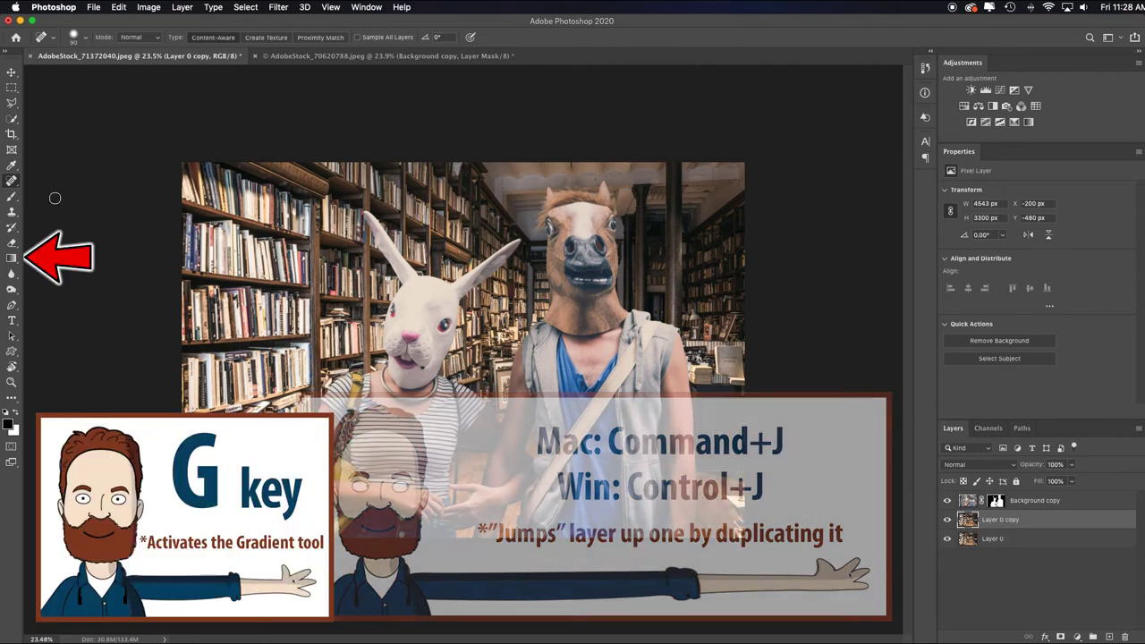
{"action": "key", "text": "g"}
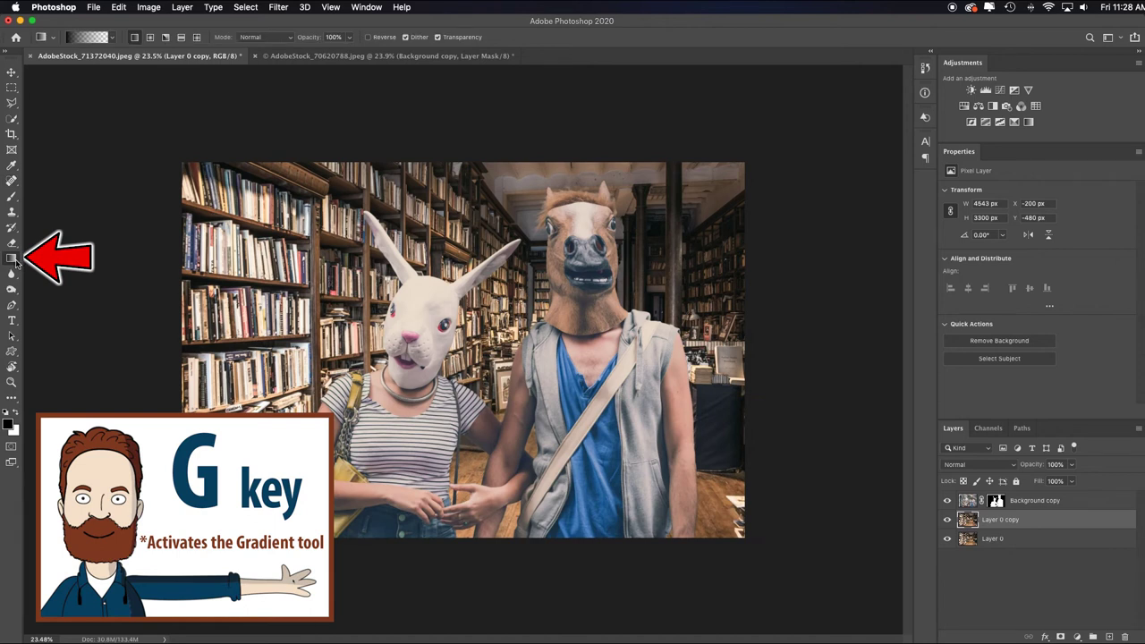
{"action": "left_click", "coordinate": [112, 37]}
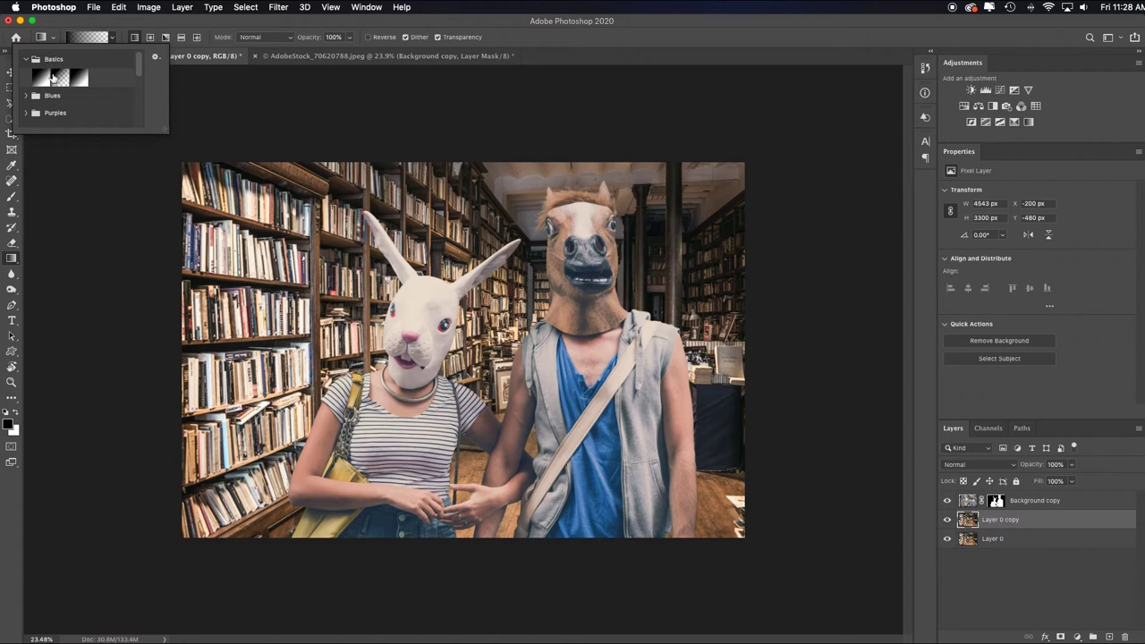
{"action": "left_click", "coordinate": [198, 92]}
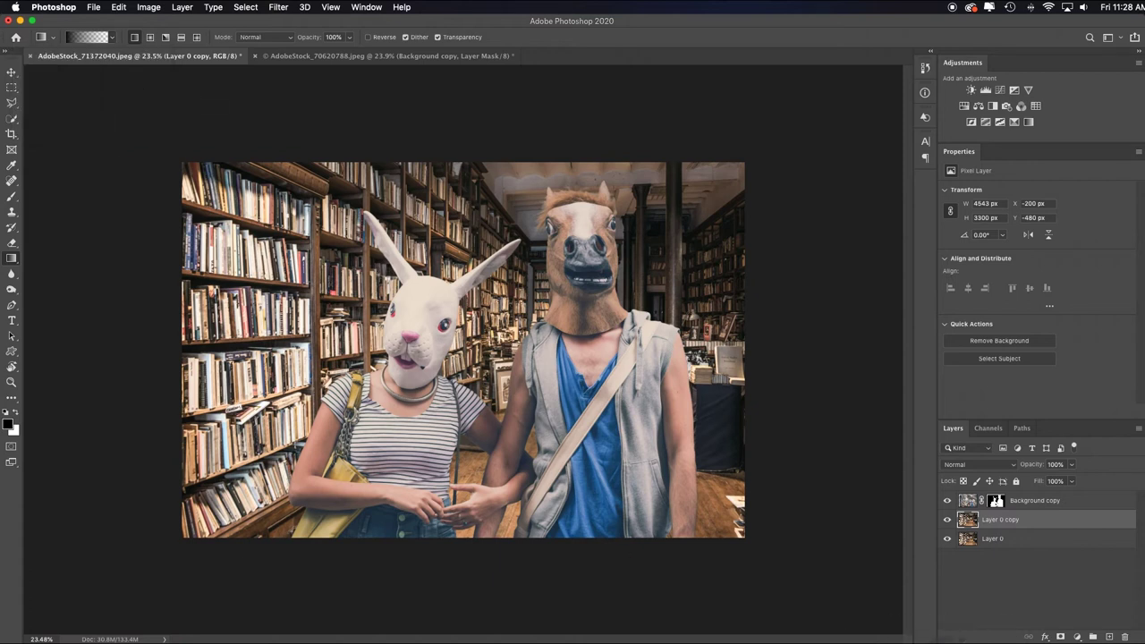
{"action": "left_click", "coordinate": [1061, 638]}
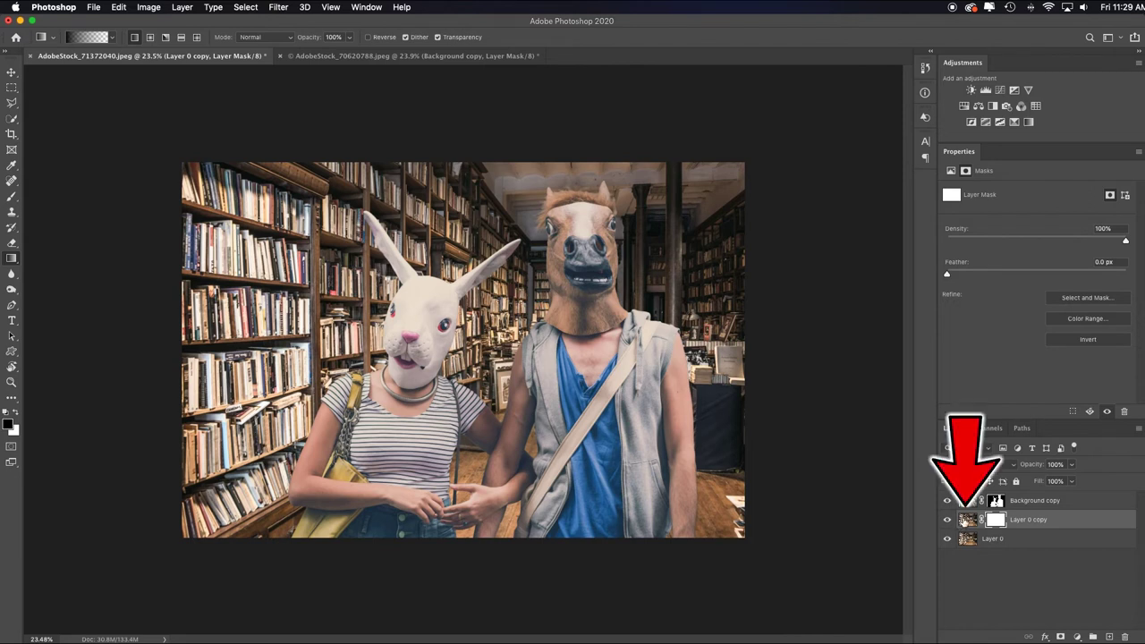
{"action": "left_click", "coordinate": [966, 521]}
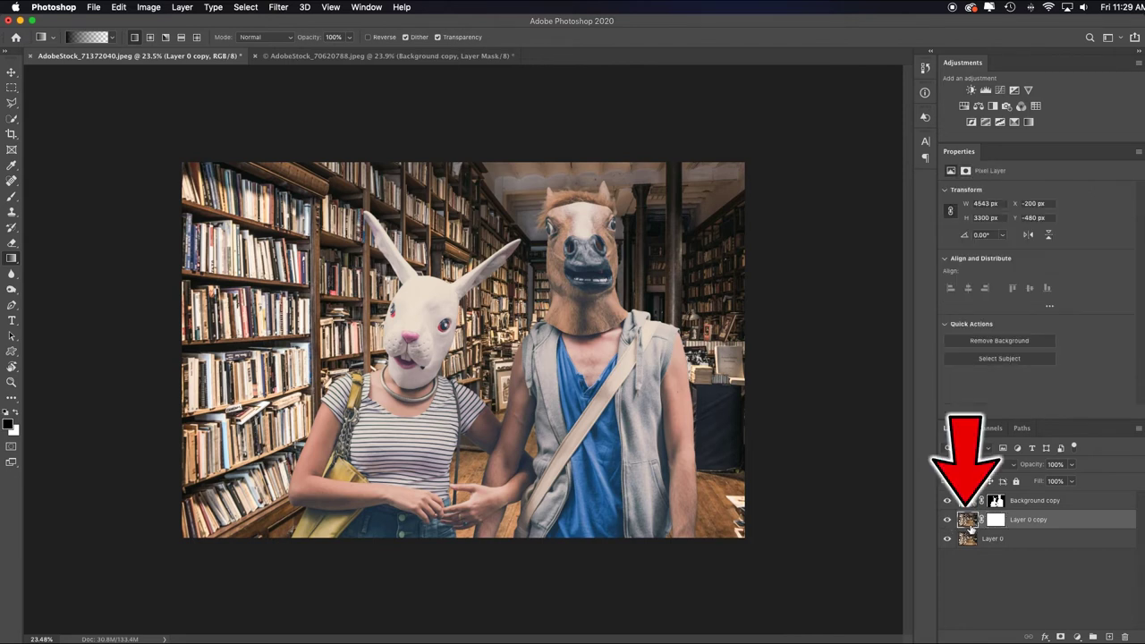
{"action": "left_click", "coordinate": [280, 6]}
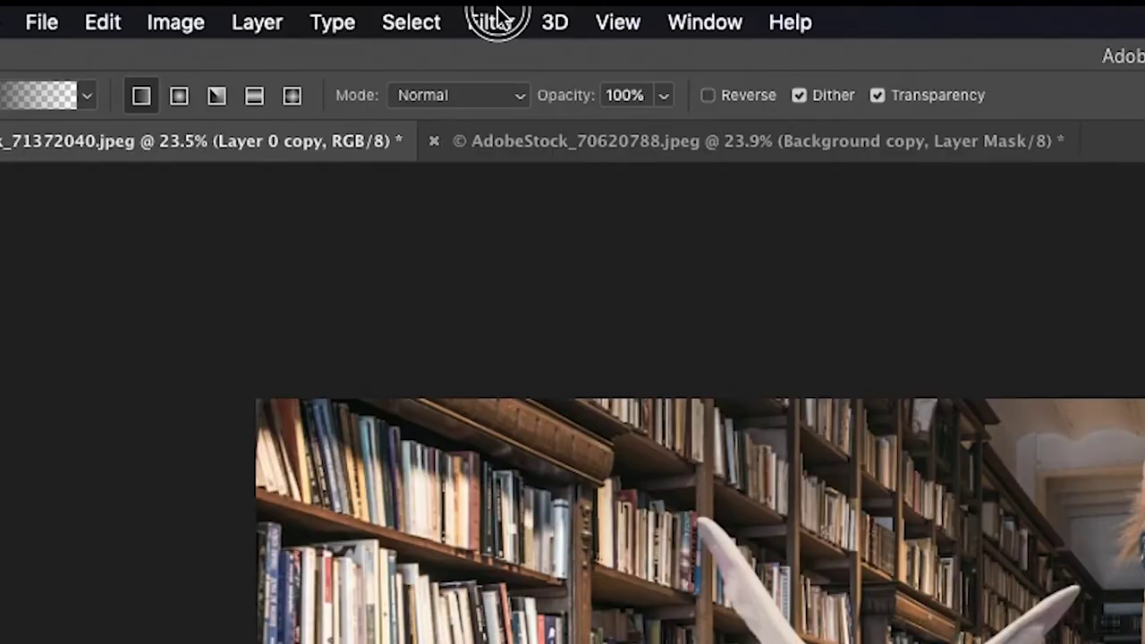
Apply a Lens Blur to Layer 0 copy: radius 27, blade curvature 15, rotation 169.
{"action": "mouse_move", "coordinate": [675, 371]}
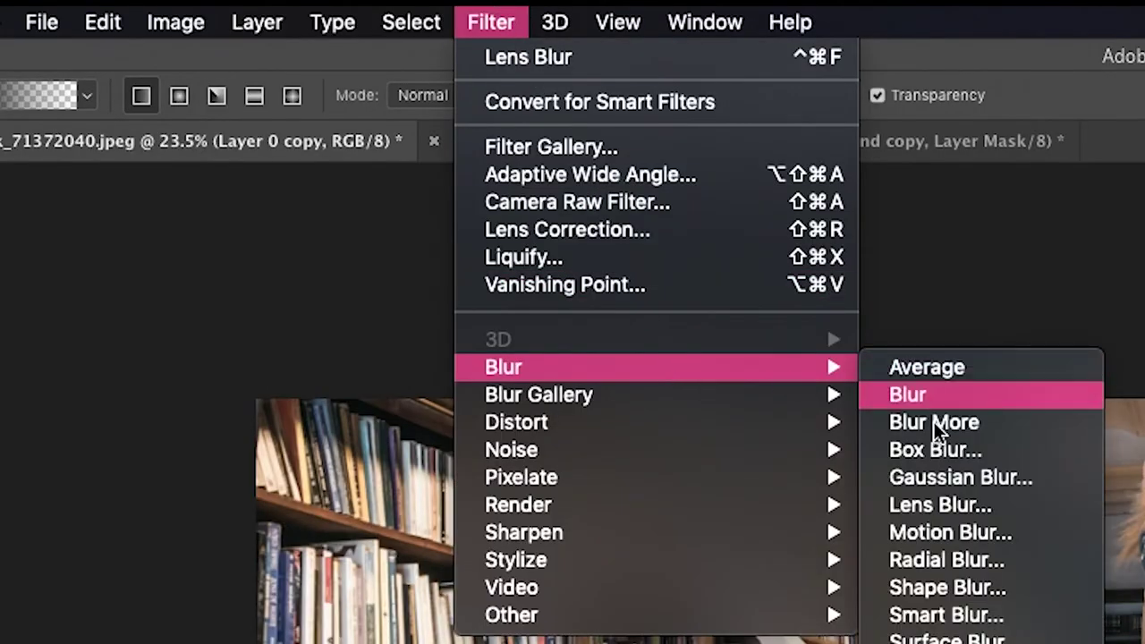
{"action": "left_click", "coordinate": [935, 502]}
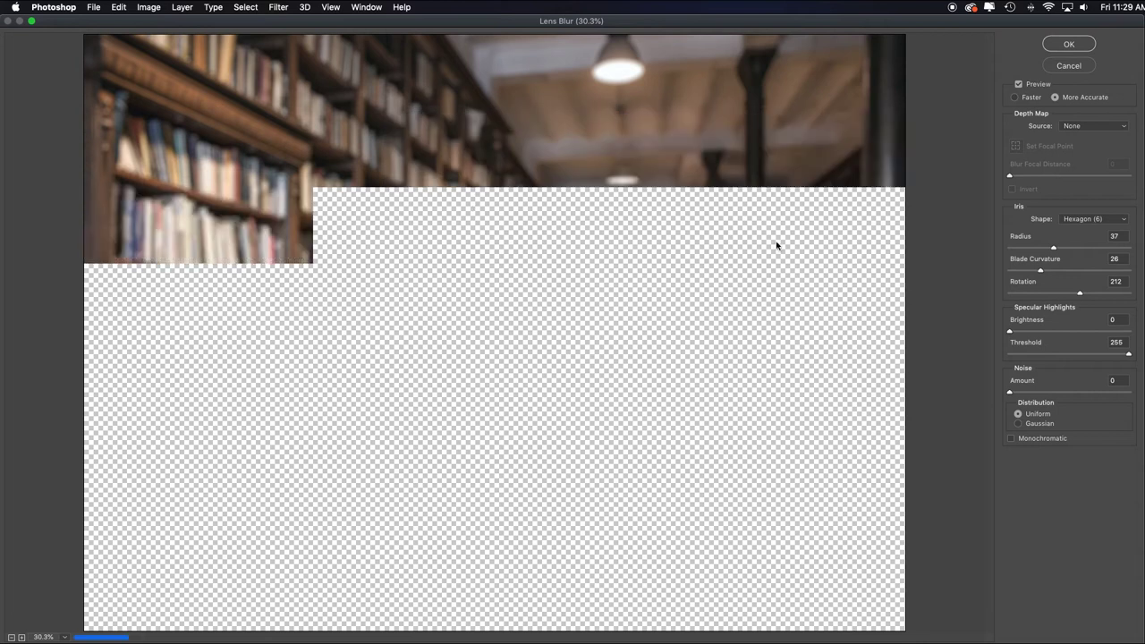
{"action": "mouse_move", "coordinate": [1079, 293]}
{"action": "left_mouse_down"}
{"action": "mouse_move", "coordinate": [1028, 273]}
{"action": "mouse_move", "coordinate": [1041, 248]}
{"action": "left_mouse_up"}
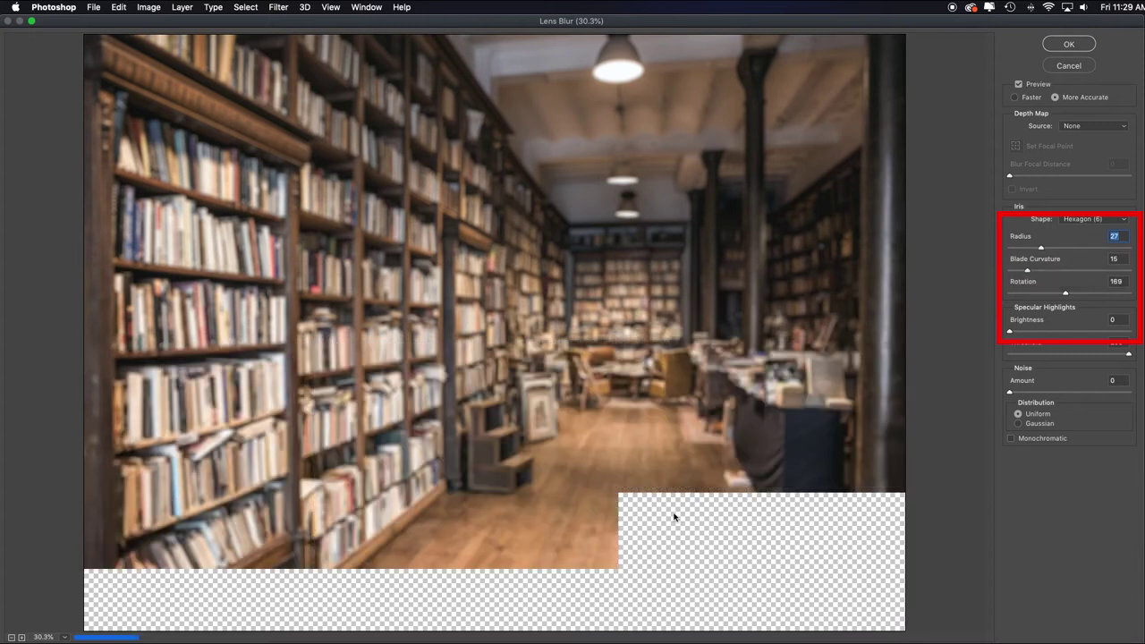
{"action": "left_click", "coordinate": [1070, 44]}
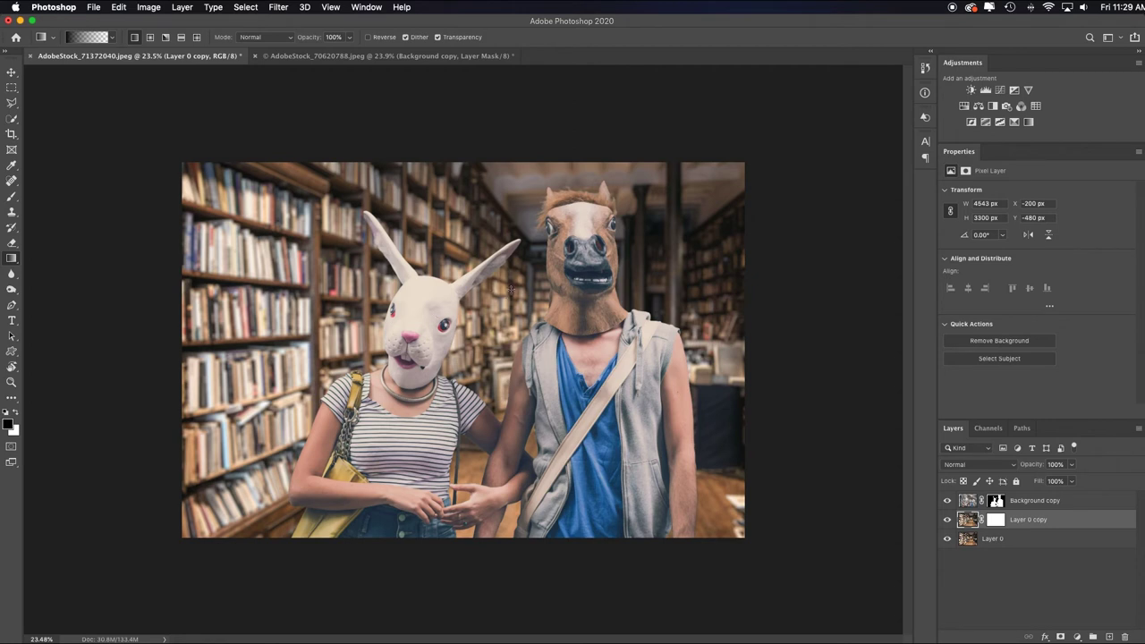
Draw mask gradients on Layer 0 copy from left edge, right edge and below the hands, then review.
{"action": "left_click", "coordinate": [996, 520]}
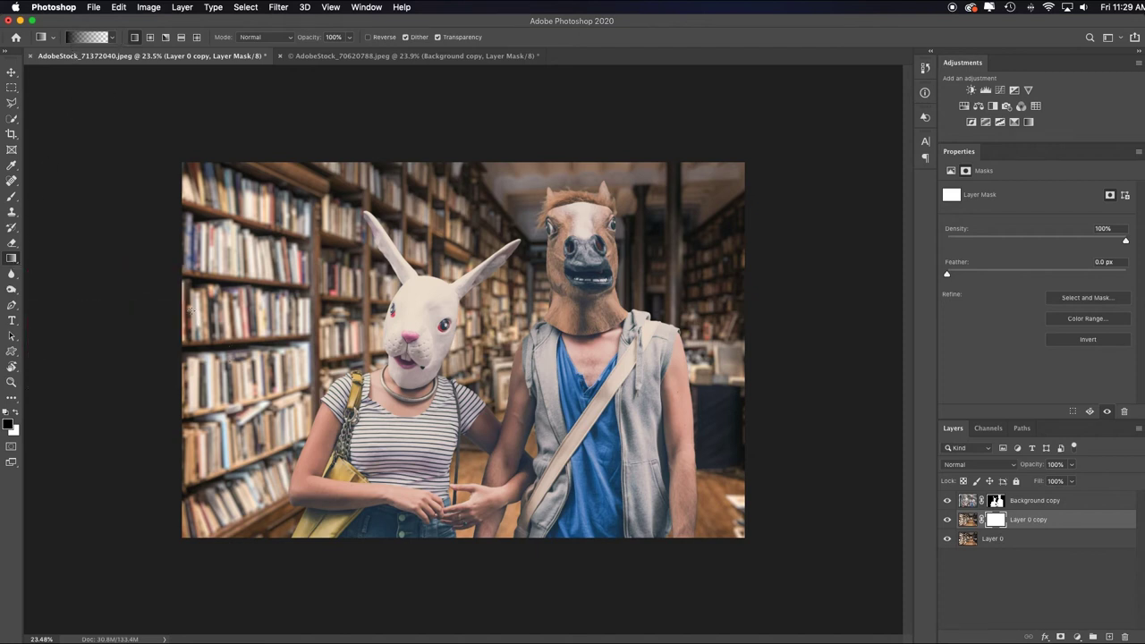
{"action": "left_click_drag", "start_coordinate": [190, 310], "coordinate": [445, 321]}
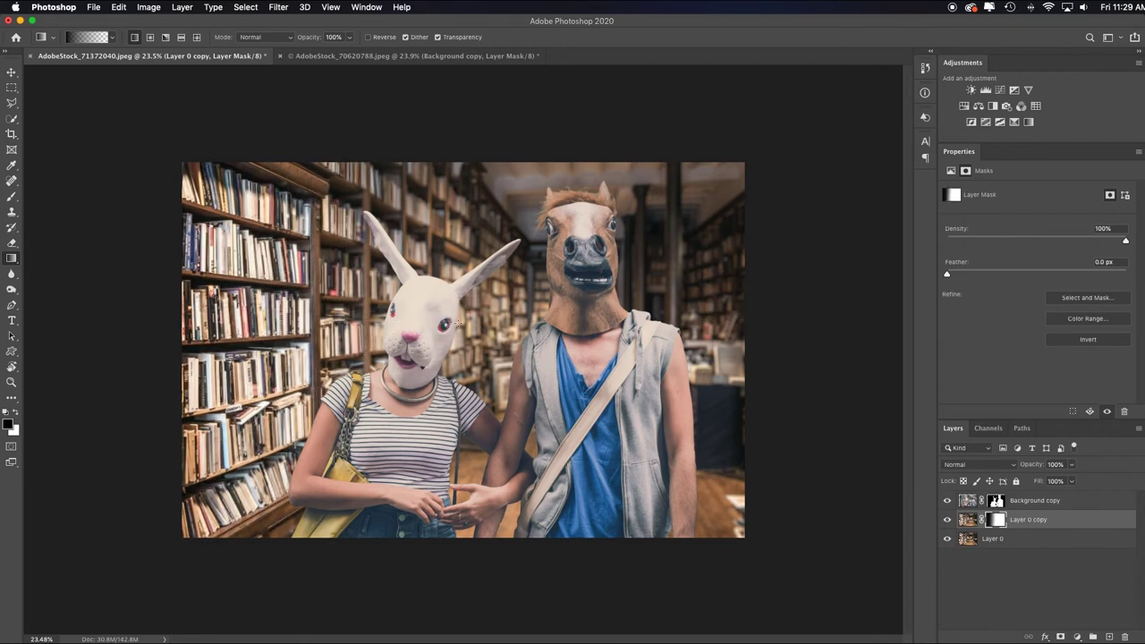
{"action": "left_click_drag", "start_coordinate": [860, 310], "coordinate": [671, 327]}
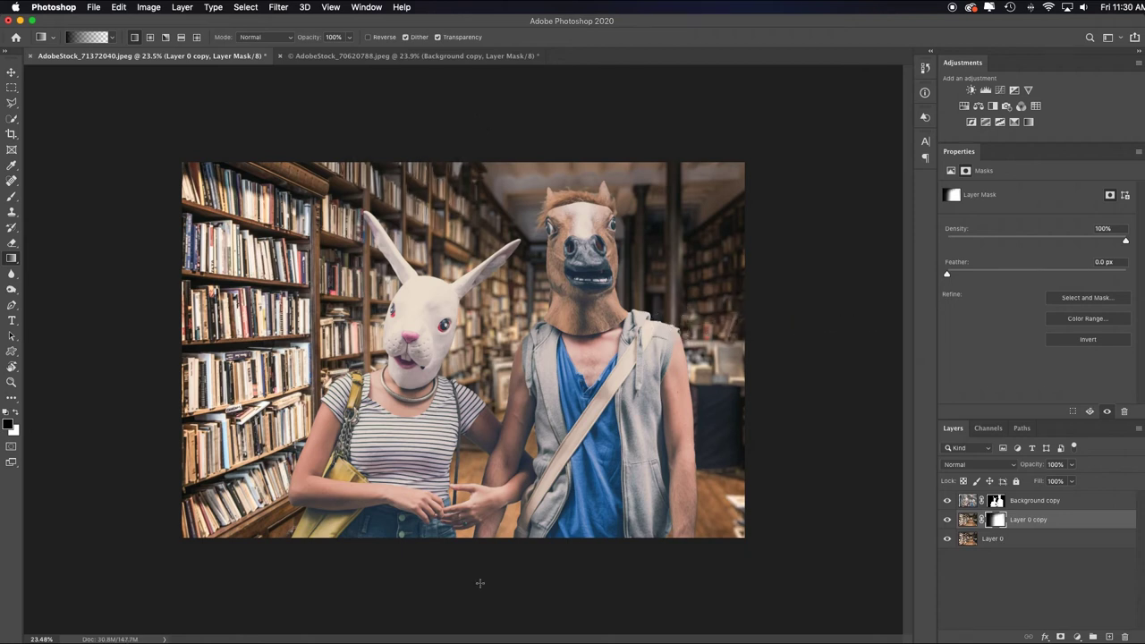
{"action": "left_click_drag", "start_coordinate": [482, 499], "coordinate": [481, 583]}
{"action": "left_click", "coordinate": [993, 523], "text": "alt"}
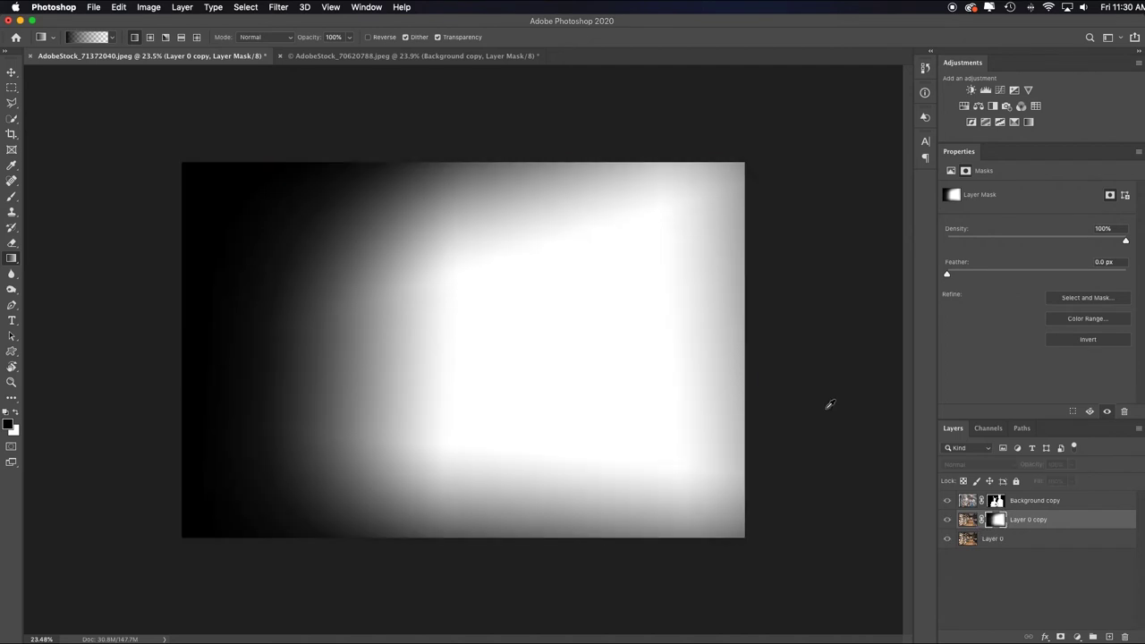
{"action": "left_click", "coordinate": [946, 523]}
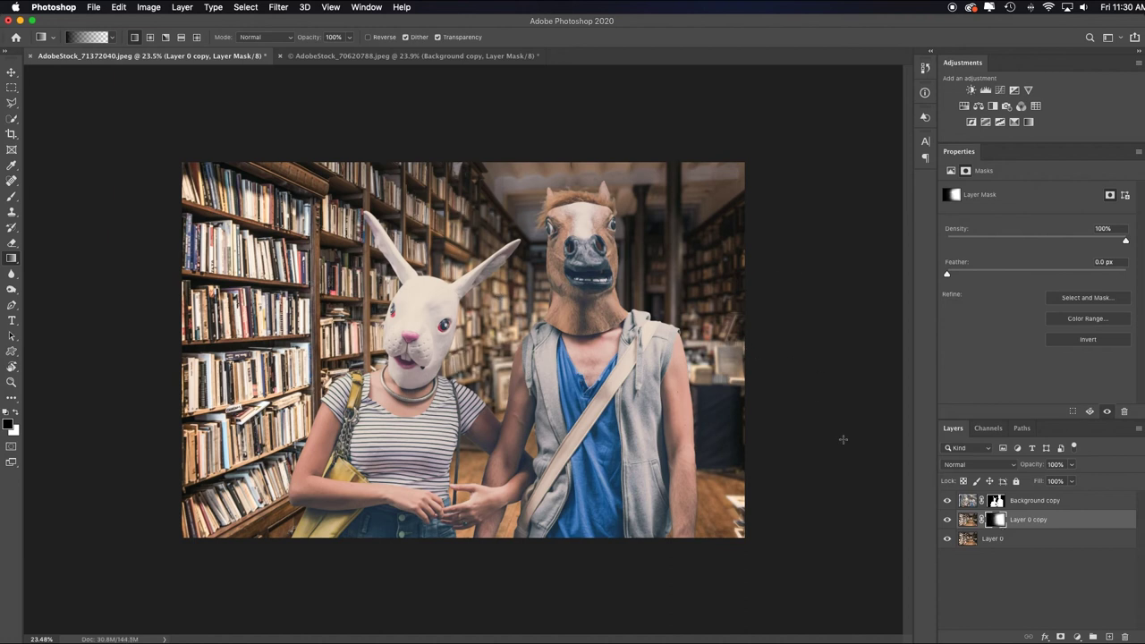
Add a Levels adjustment above the masked people and sample the rabbit's chin as grey.
{"action": "left_click", "coordinate": [1034, 501]}
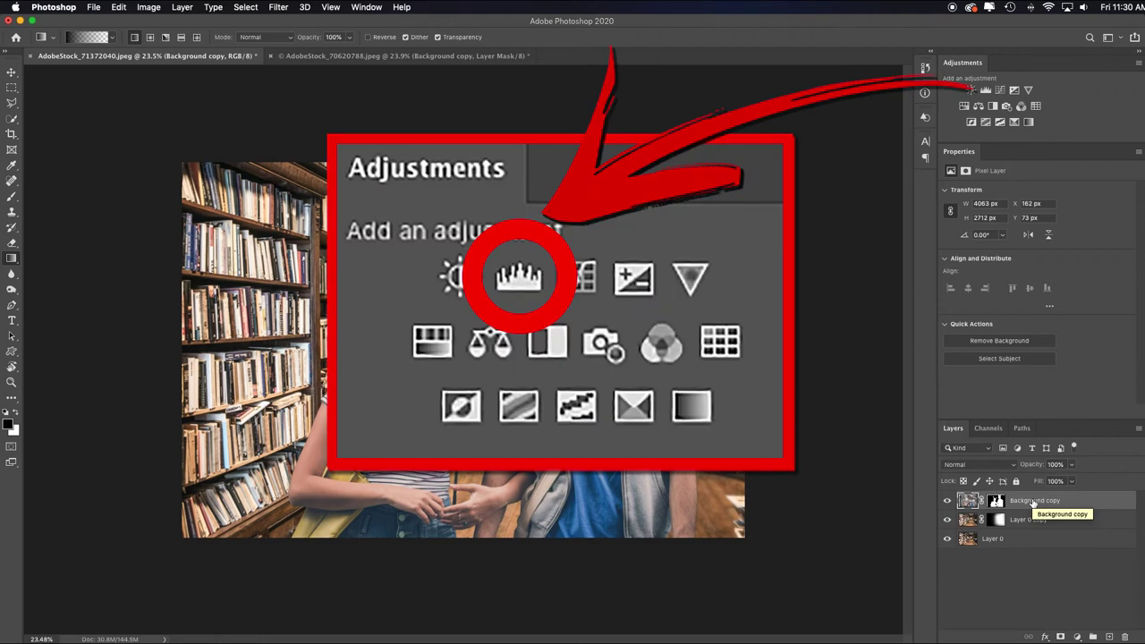
{"action": "left_click", "coordinate": [986, 90]}
{"action": "left_click", "coordinate": [950, 235]}
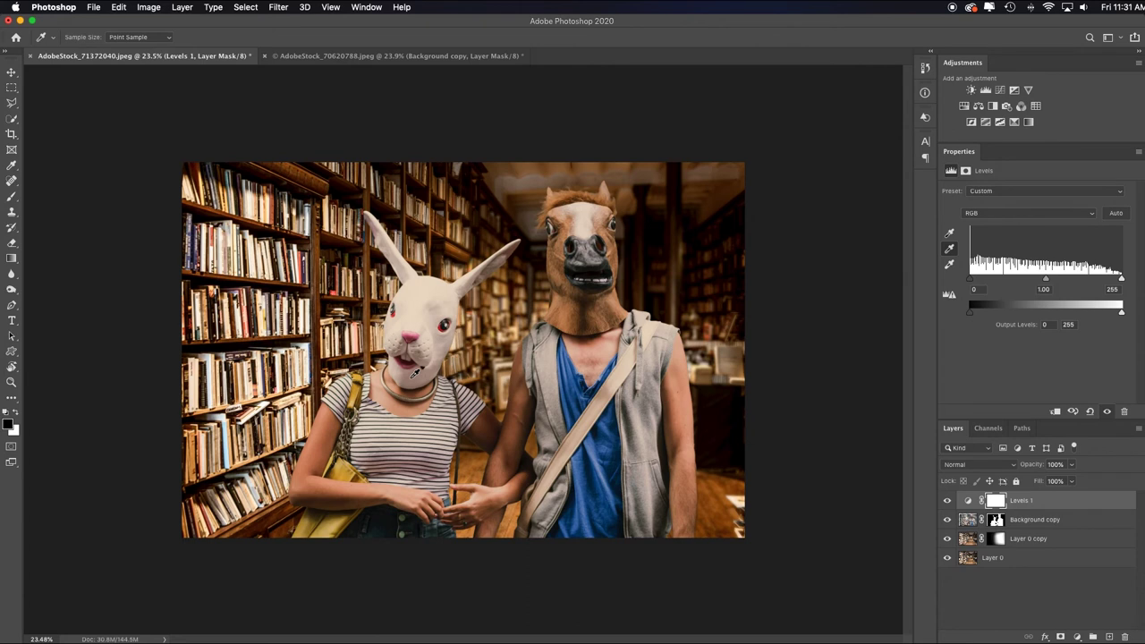
{"action": "left_click", "coordinate": [413, 375]}
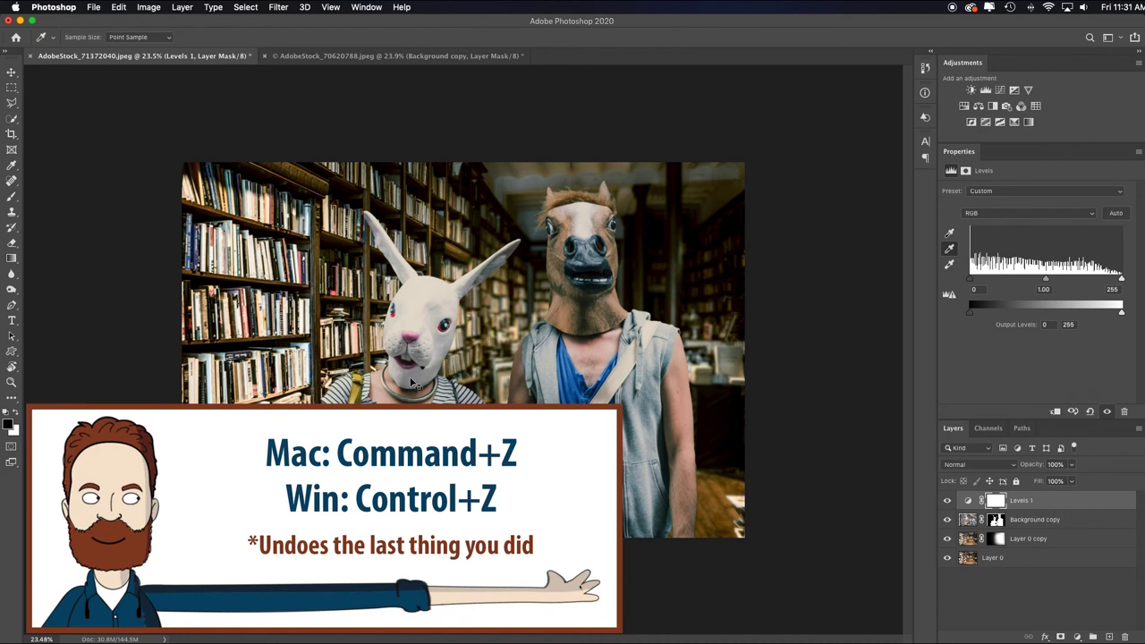
Undo the grey-point correction, fit the image on screen, and add a second Levels layer.
{"action": "key", "text": "cmd+z"}
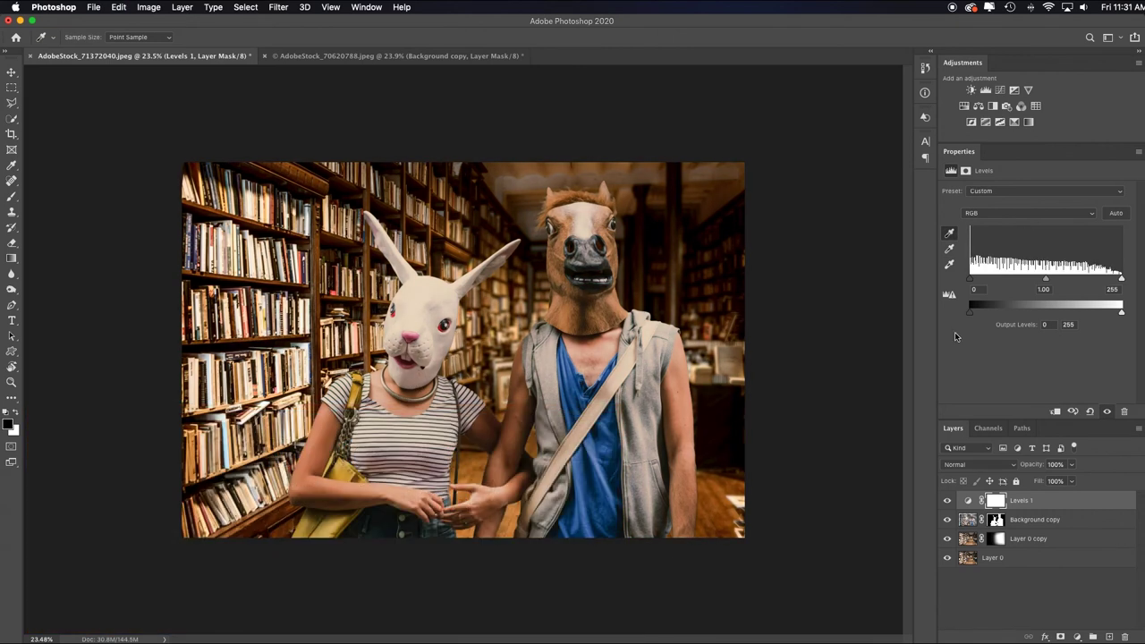
{"action": "key", "text": "cmd+0"}
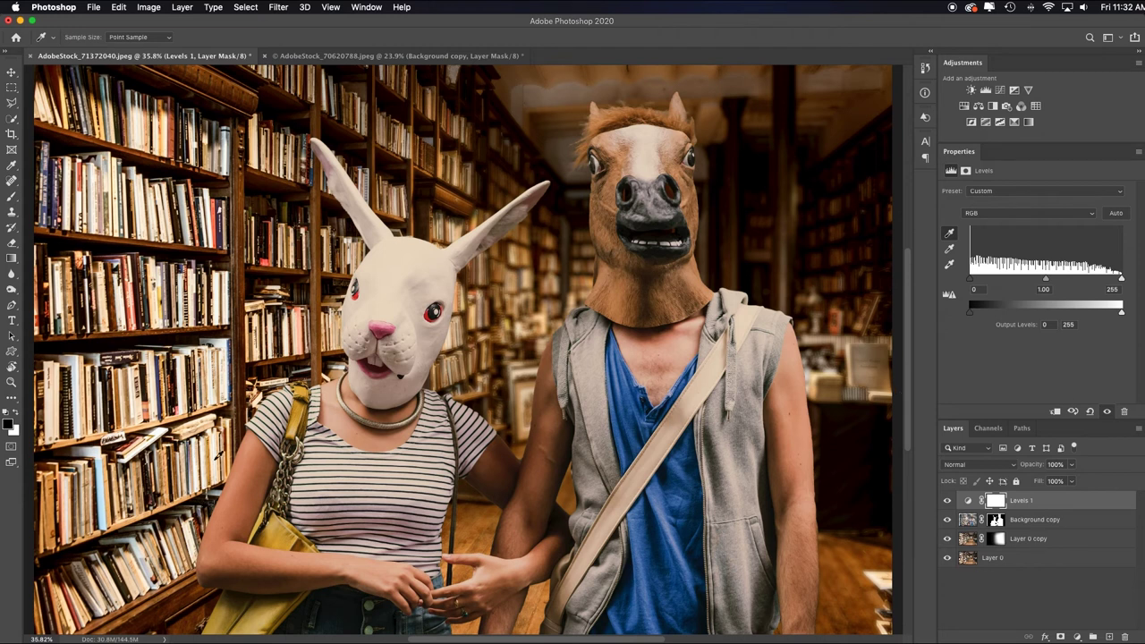
{"action": "left_click", "coordinate": [986, 90]}
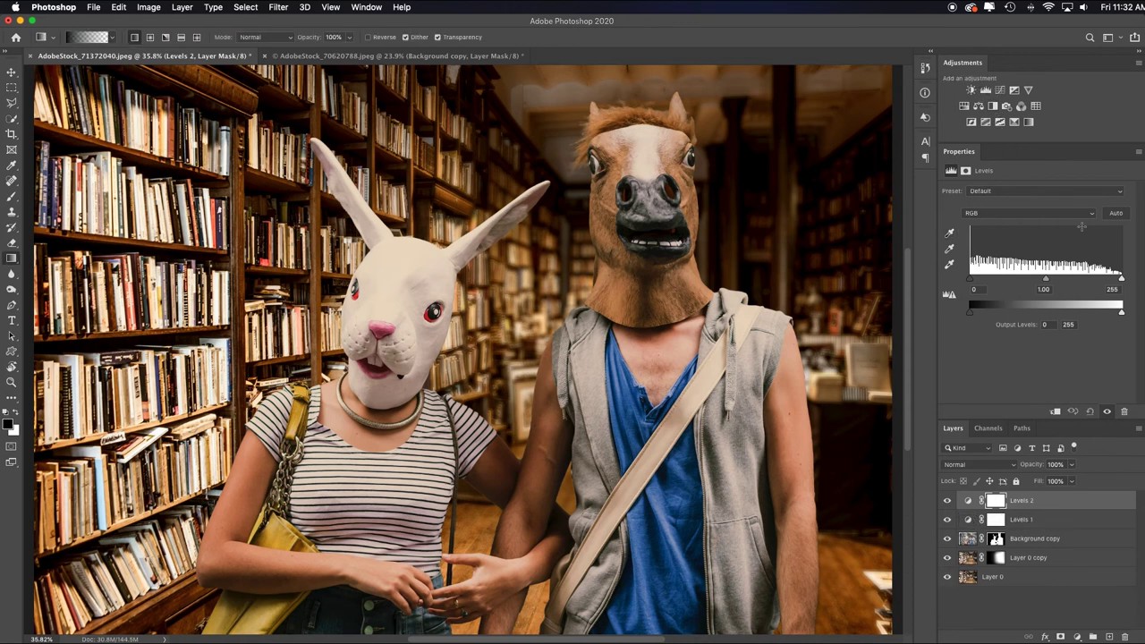
Lower Levels 2 output whites to 199 and invert its mask to hide the darkening.
{"action": "left_click_drag", "start_coordinate": [1122, 315], "coordinate": [1090, 313]}
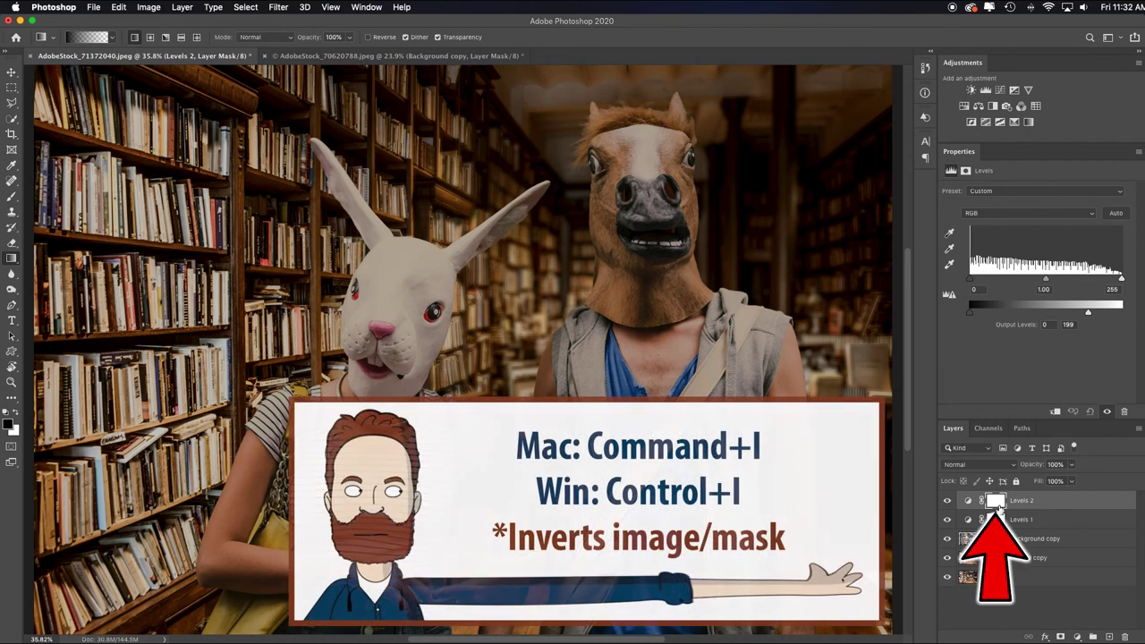
{"action": "key", "text": "super+i"}
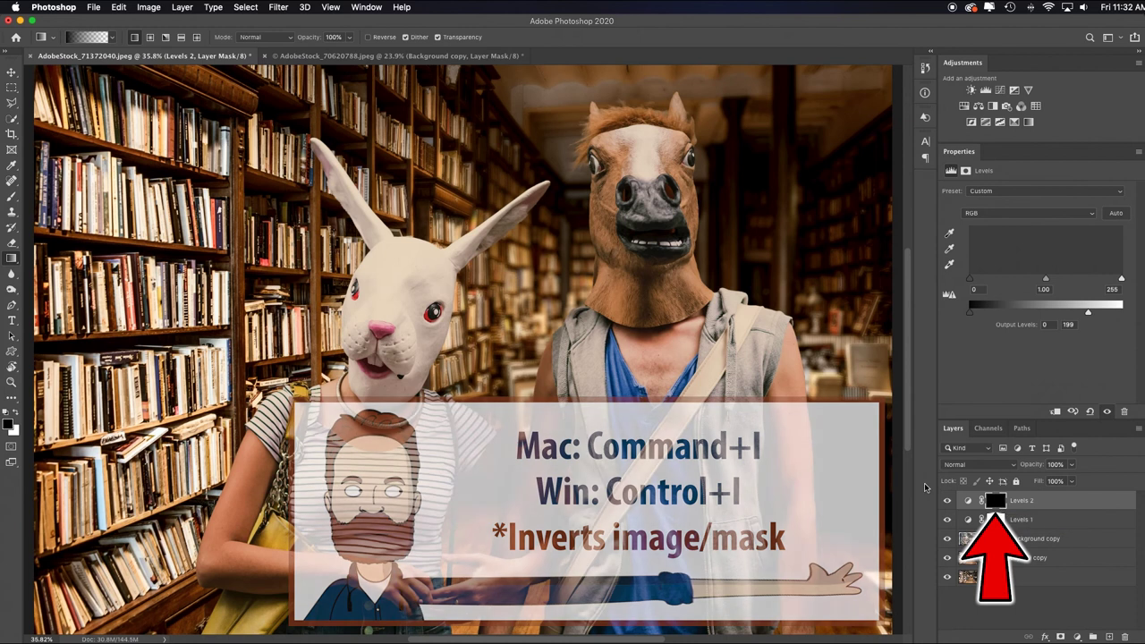
{"action": "key", "text": "b"}
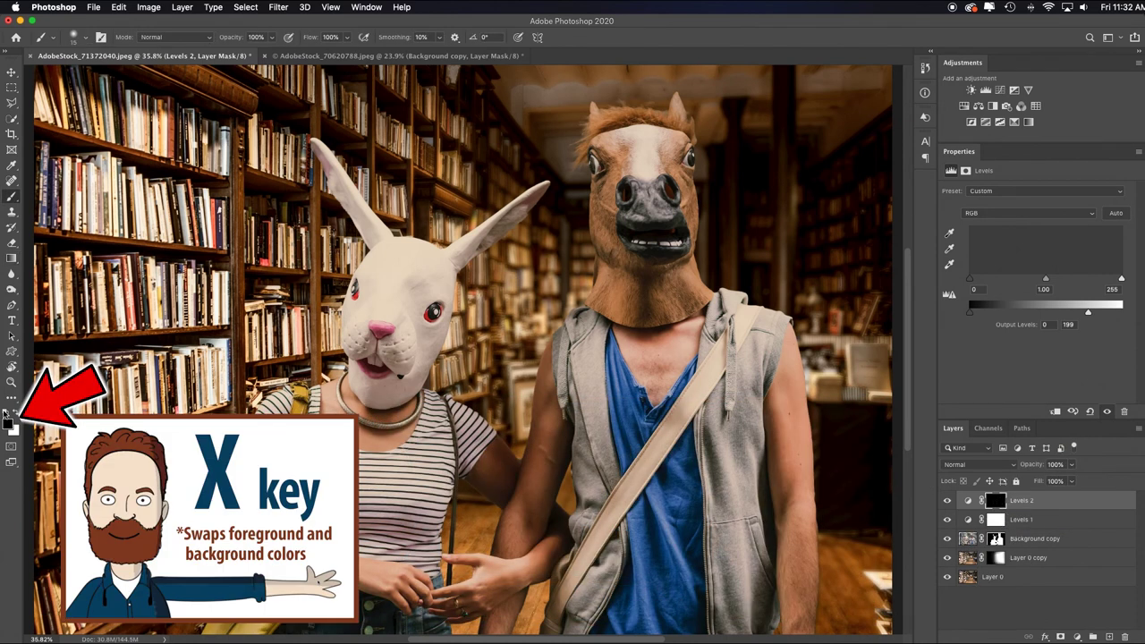
{"action": "key", "text": "x"}
{"action": "key", "text": "x"}
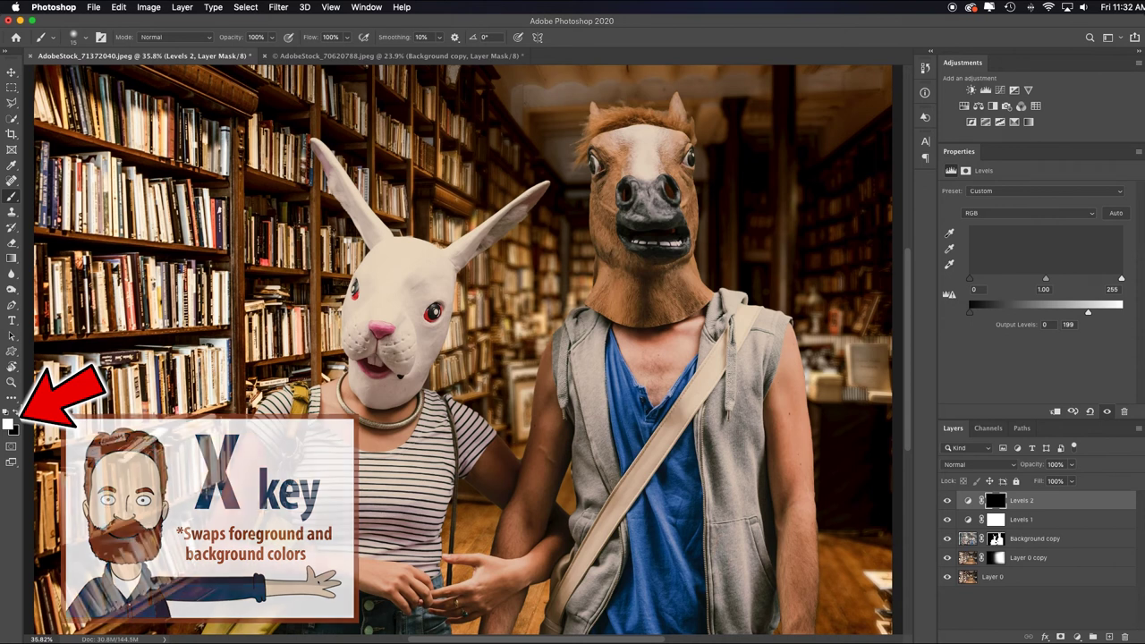
{"action": "key", "text": "bracketright"}
{"action": "key", "text": "bracketright"}
{"action": "key", "text": "bracketright"}
{"action": "key", "text": "bracketright"}
{"action": "key", "text": "bracketright"}
{"action": "key", "text": "bracketright"}
{"action": "key", "text": "bracketright"}
{"action": "key", "text": "bracketright"}
{"action": "key", "text": "bracketright"}
{"action": "key", "text": "bracketright"}
{"action": "key", "text": "bracketright"}
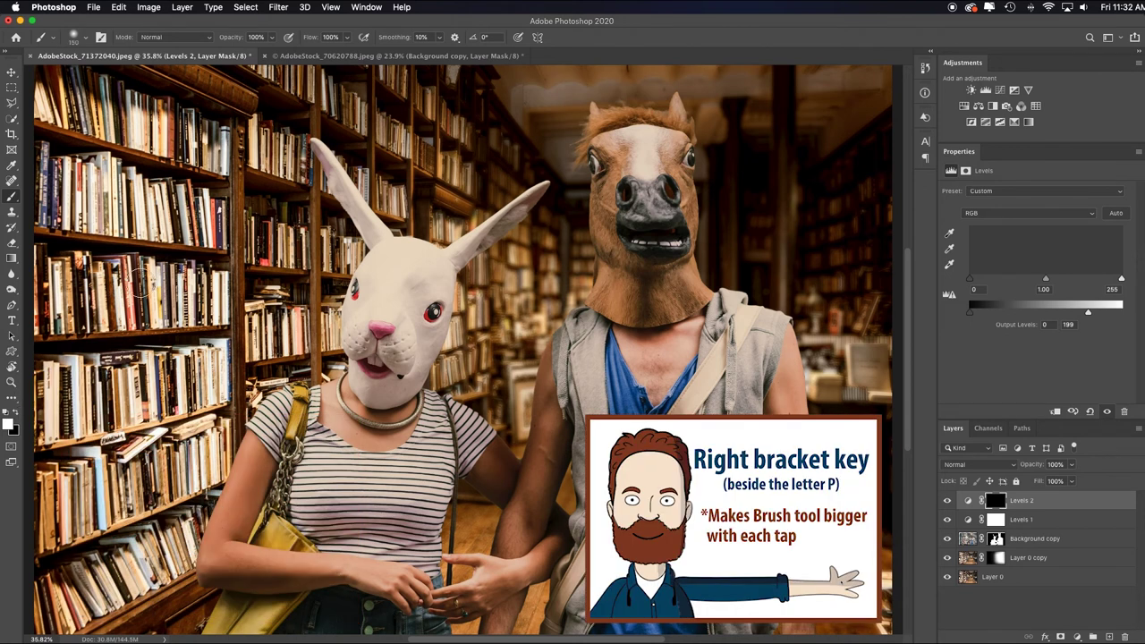
{"action": "key", "text": "bracketright"}
{"action": "key", "text": "bracketright"}
{"action": "key", "text": "bracketright"}
{"action": "key", "text": "bracketright"}
{"action": "key", "text": "bracketright"}
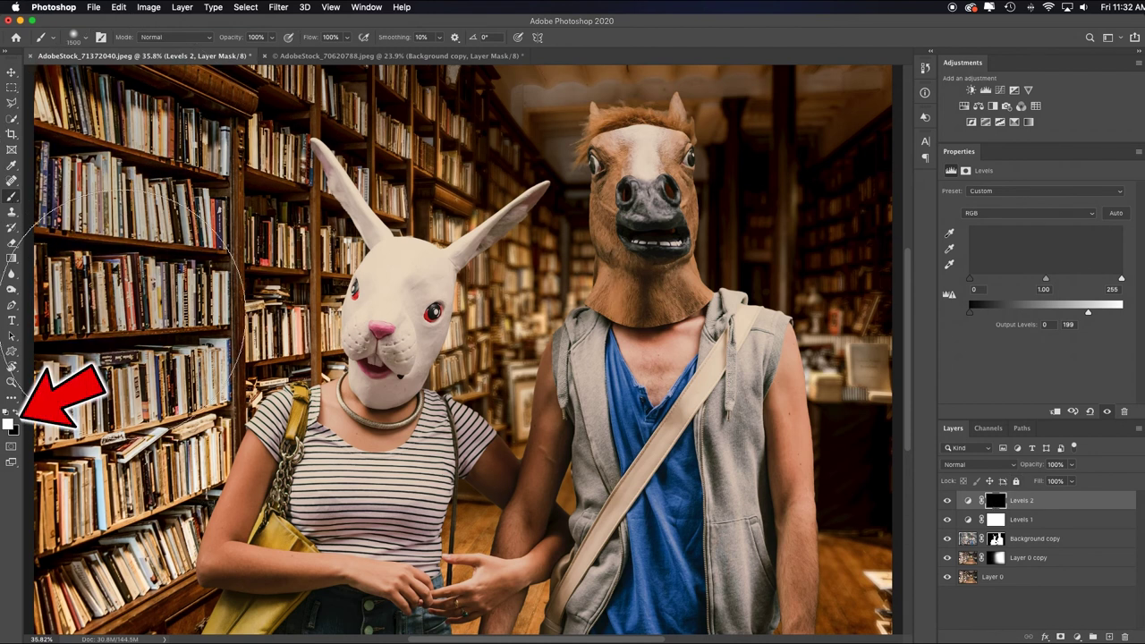
Paint the darkening back over the left bookshelves, then reset to a black brush at size 600.
{"action": "mouse_move", "coordinate": [99, 483]}
{"action": "left_mouse_down"}
{"action": "mouse_move", "coordinate": [161, 385]}
{"action": "mouse_move", "coordinate": [179, 295]}
{"action": "mouse_move", "coordinate": [72, 152]}
{"action": "mouse_move", "coordinate": [144, 94]}
{"action": "left_mouse_up"}
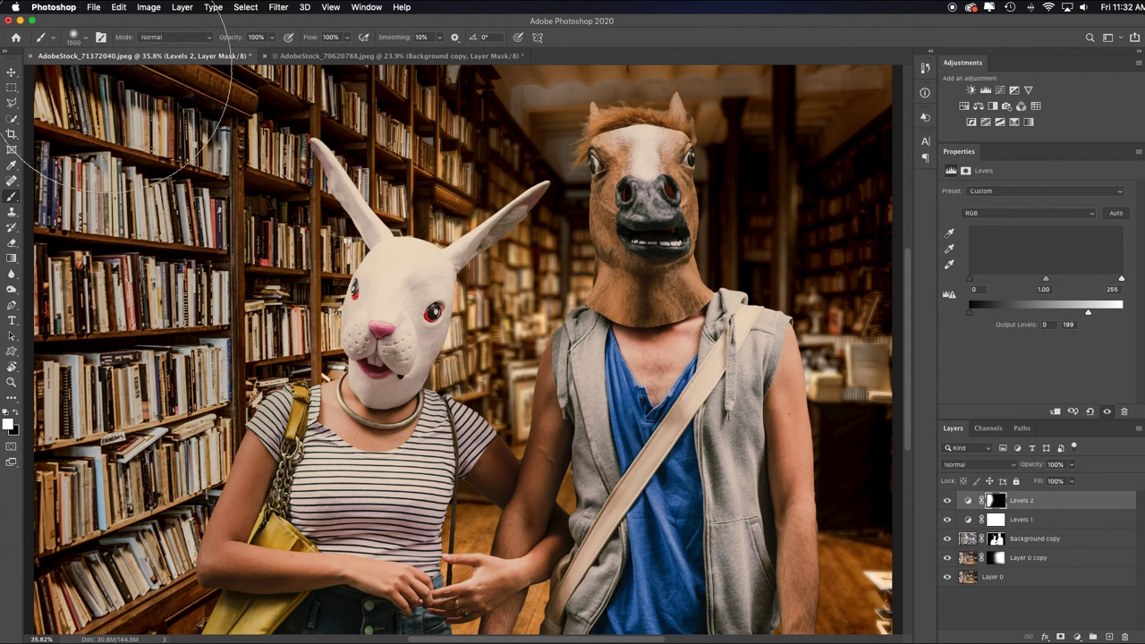
{"action": "key", "text": "x"}
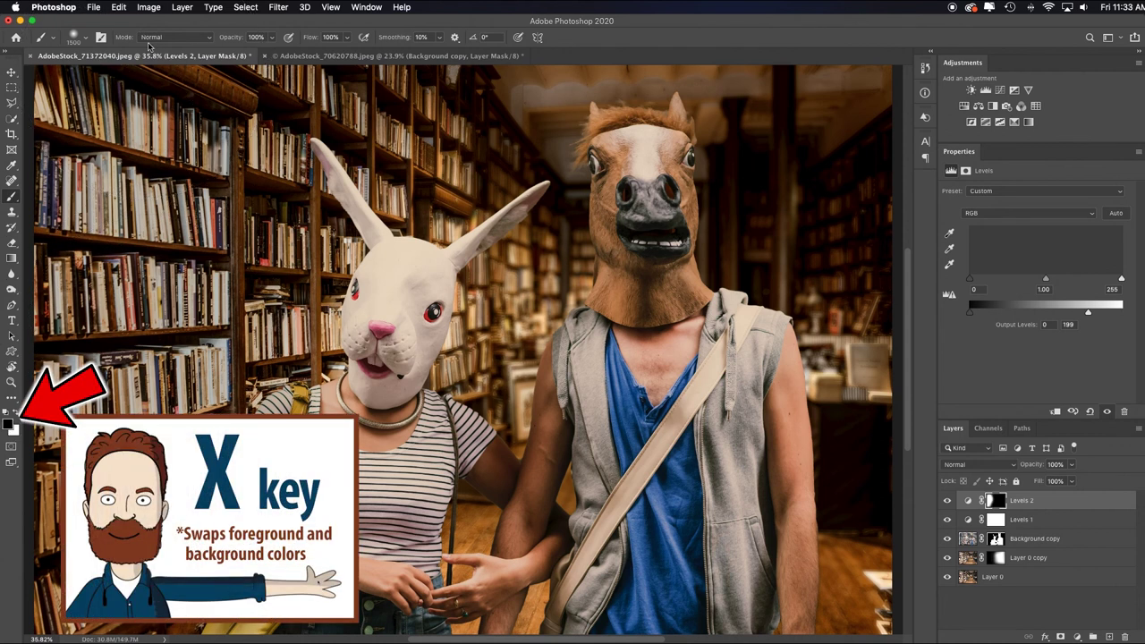
{"action": "key", "text": "4"}
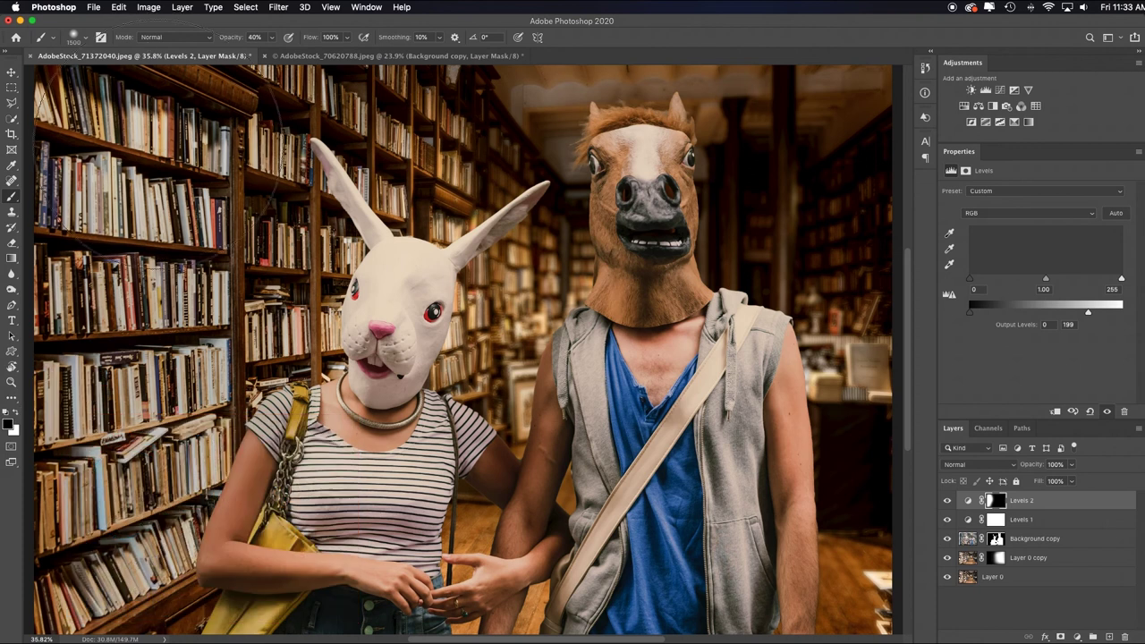
{"action": "key", "text": "bracketleft"}
{"action": "key", "text": "bracketleft"}
{"action": "key", "text": "bracketleft"}
{"action": "key", "text": "bracketleft"}
{"action": "key", "text": "bracketleft"}
{"action": "key", "text": "bracketleft"}
{"action": "key", "text": "bracketleft"}
{"action": "key", "text": "bracketleft"}
{"action": "key", "text": "bracketleft"}
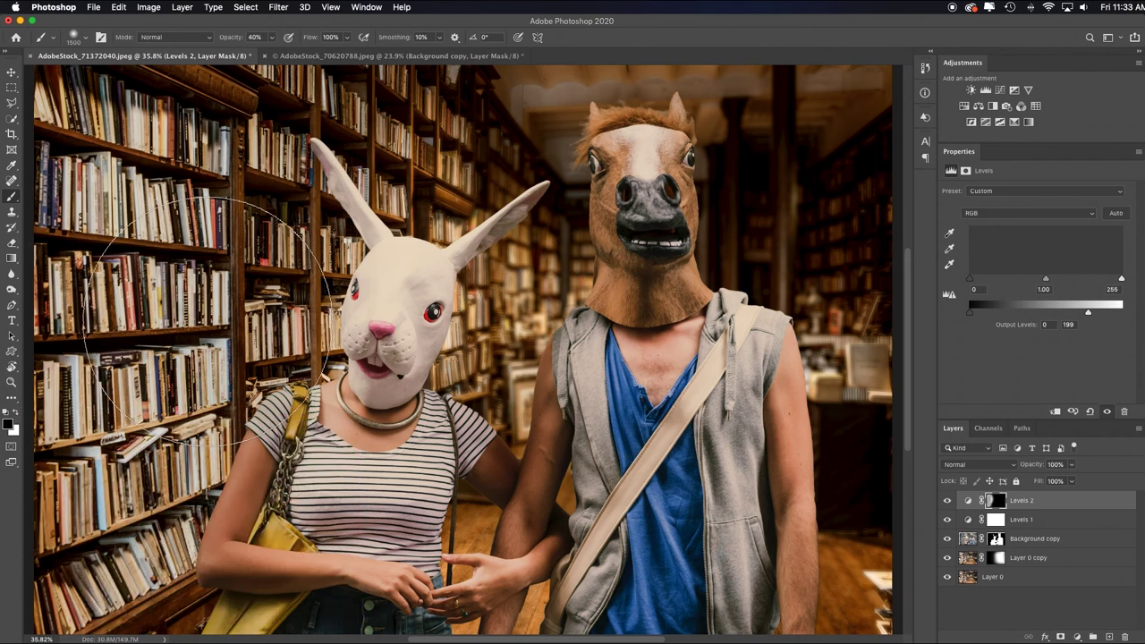
{"action": "key", "text": "0"}
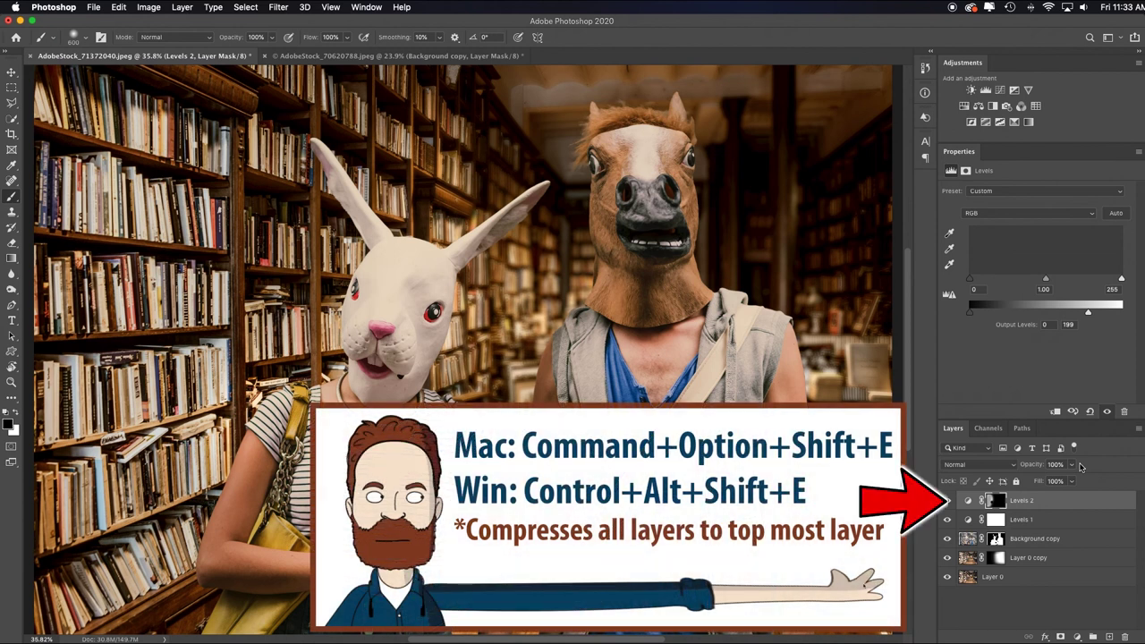
Merge all visible layers into Layer 1, duplicate it, and Gaussian-blur the copy by 4.3 pixels.
{"action": "key", "text": "super+alt+shift+e"}
{"action": "key", "text": "super+j"}
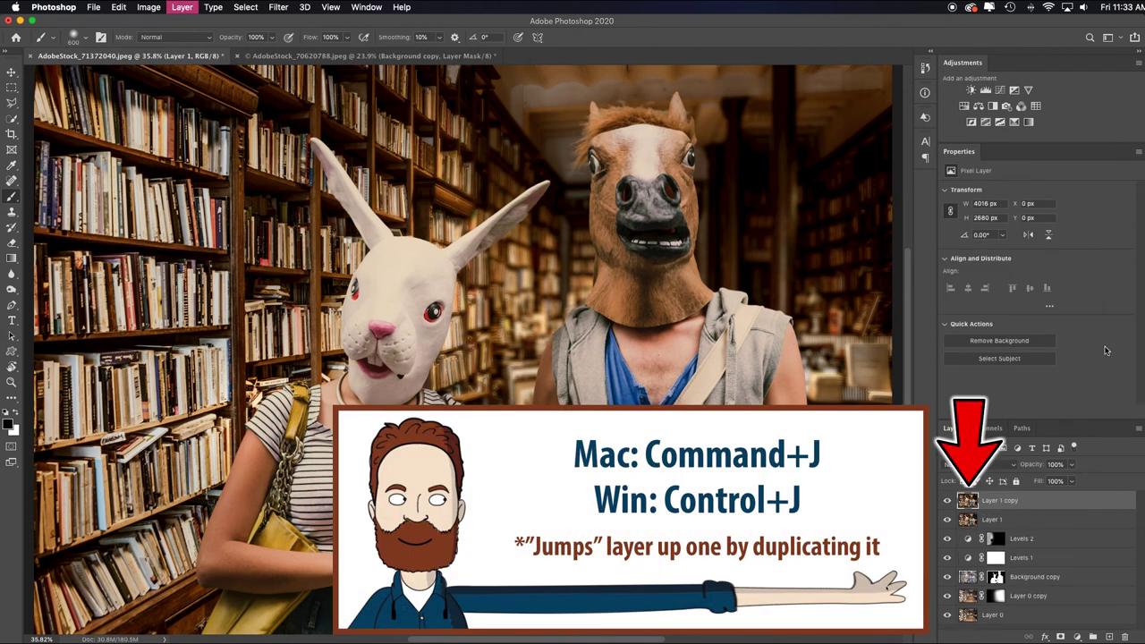
{"action": "left_click", "coordinate": [277, 10]}
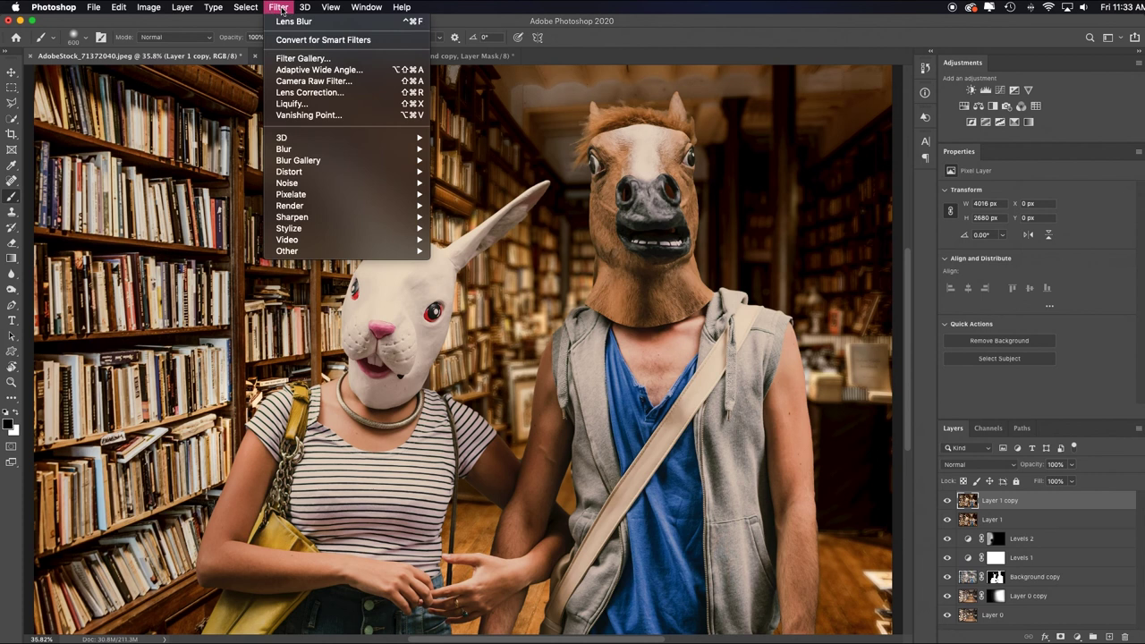
{"action": "mouse_move", "coordinate": [342, 149]}
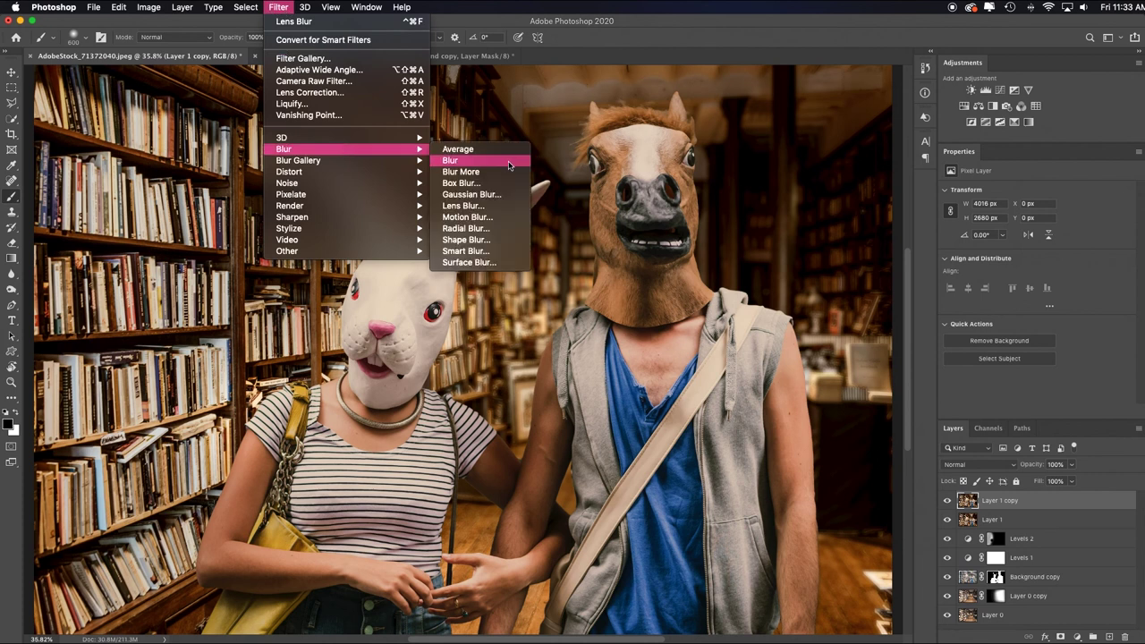
{"action": "left_click", "coordinate": [521, 195]}
{"action": "left_click_drag", "start_coordinate": [628, 170], "coordinate": [711, 151]}
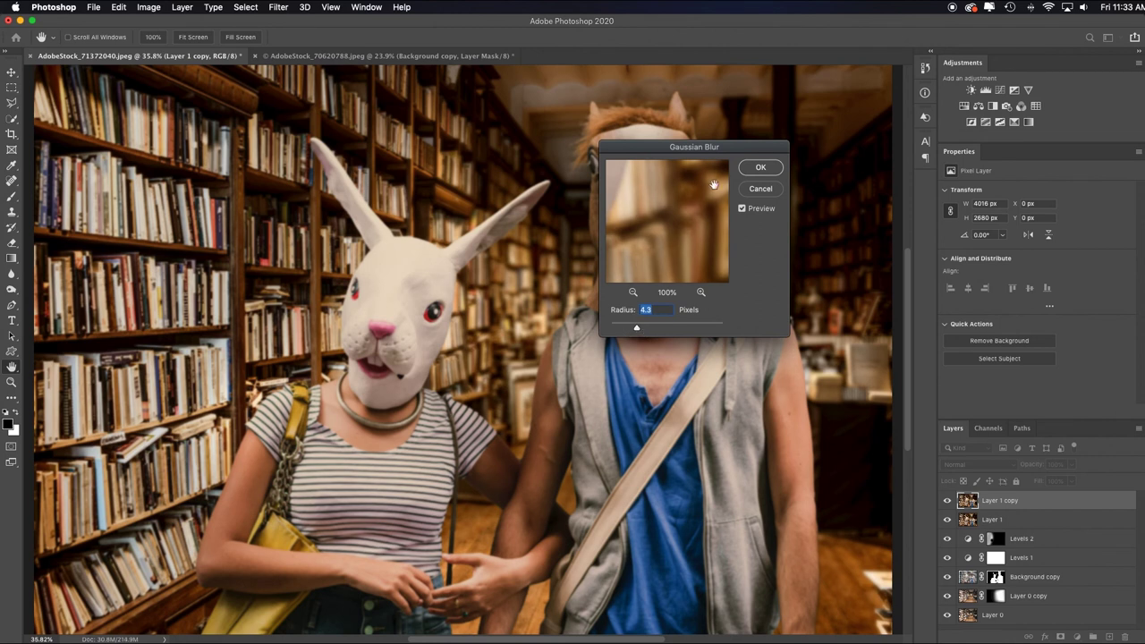
{"action": "left_click", "coordinate": [753, 171]}
Blend Layer 1 copy as Soft Light at 65% opacity.
{"action": "key", "text": "b"}
{"action": "left_click", "coordinate": [995, 465]}
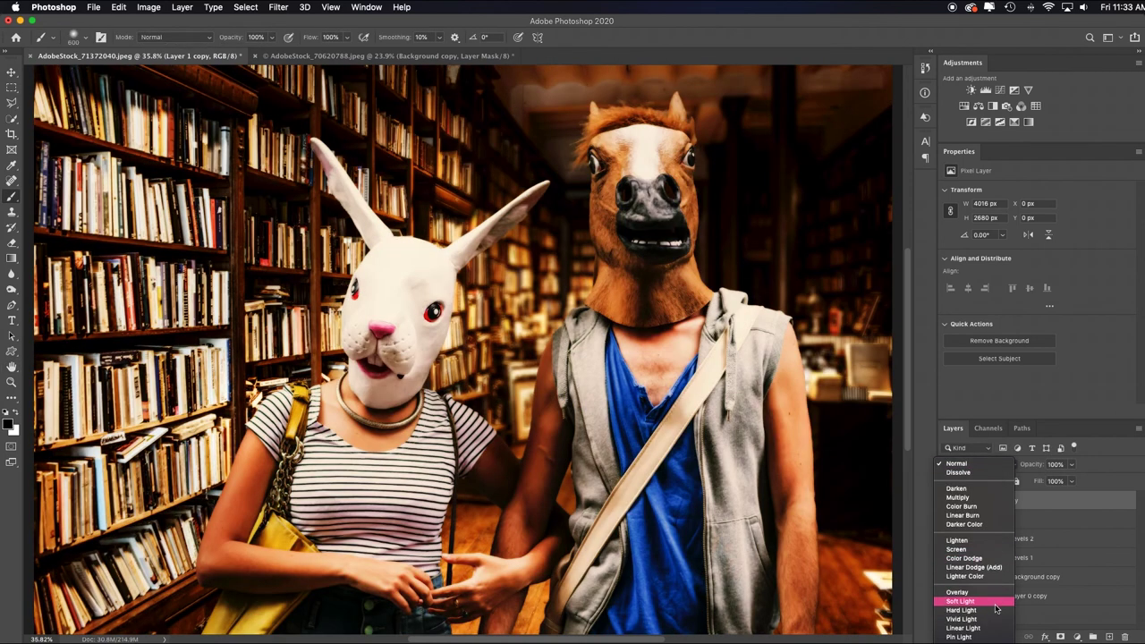
{"action": "left_click", "coordinate": [961, 601]}
{"action": "mouse_move", "coordinate": [1032, 464]}
{"action": "left_mouse_down"}
{"action": "mouse_move", "coordinate": [1020, 466]}
{"action": "mouse_move", "coordinate": [1032, 468]}
{"action": "left_mouse_up"}
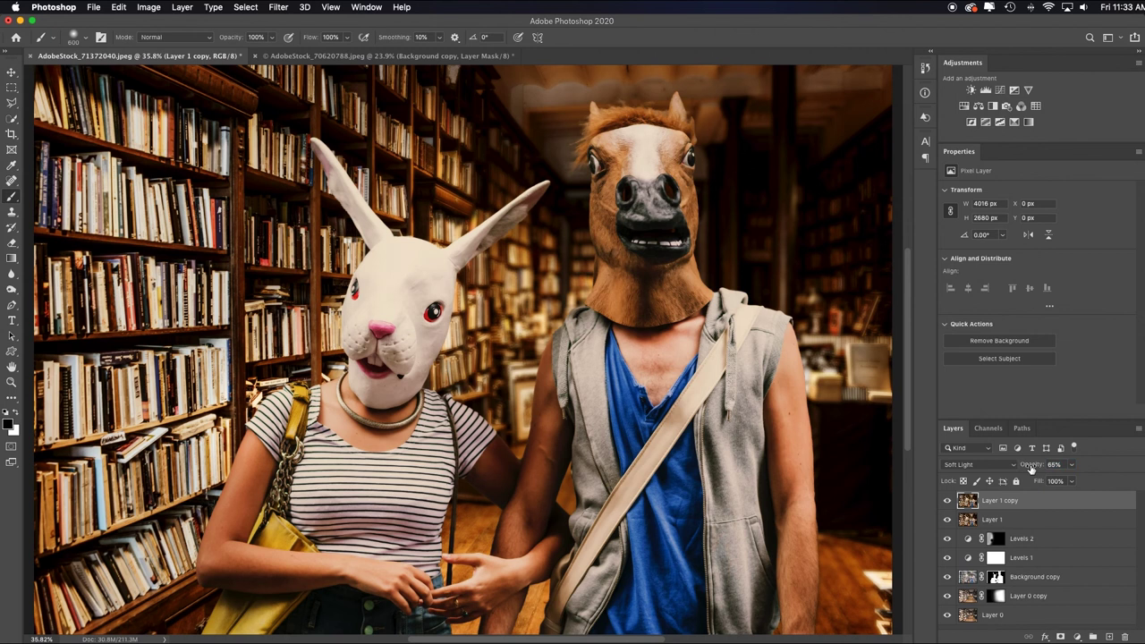